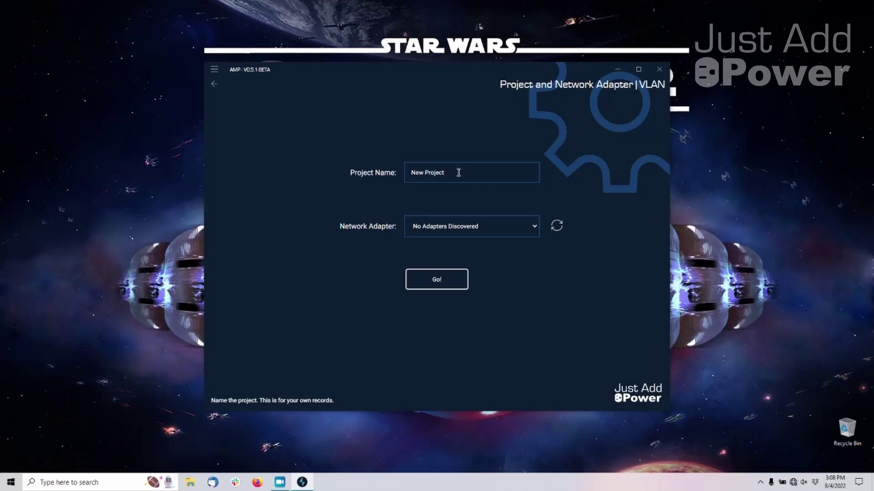
Step: Name the project 'Technical Training VLAN' and, after rescanning adapters, select the Ethernet network adapter
{"action": "left_click", "coordinate": [458, 173]}
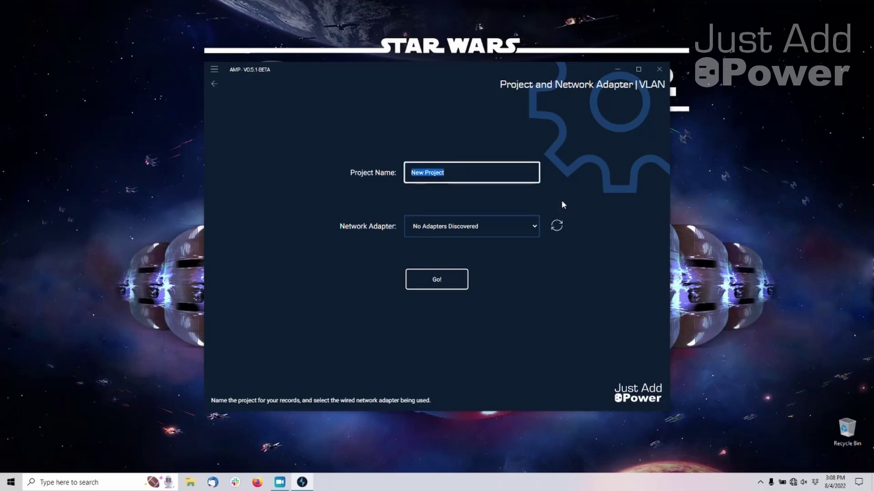
{"action": "type", "text": "Technical Training VLAN"}
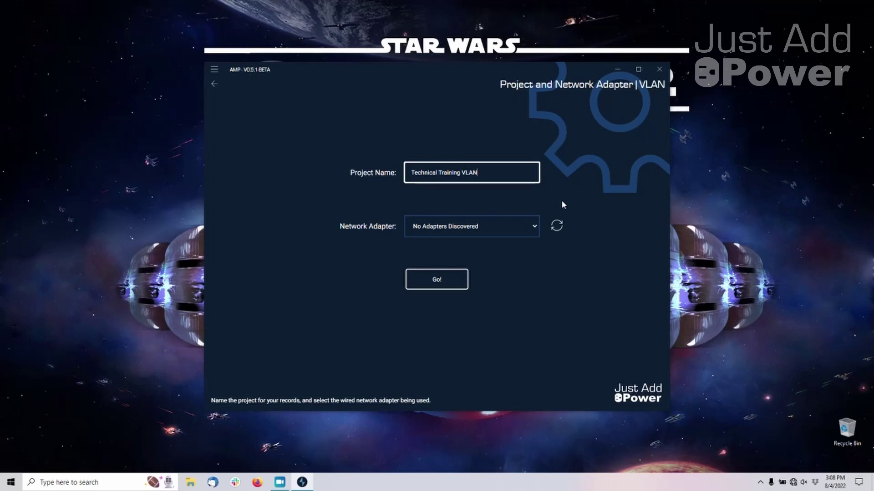
{"action": "left_click", "coordinate": [519, 230]}
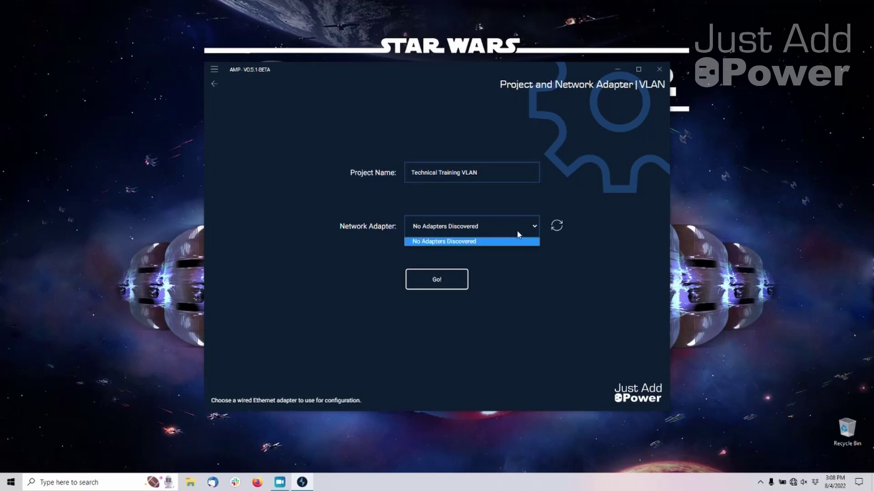
{"action": "left_click", "coordinate": [518, 236]}
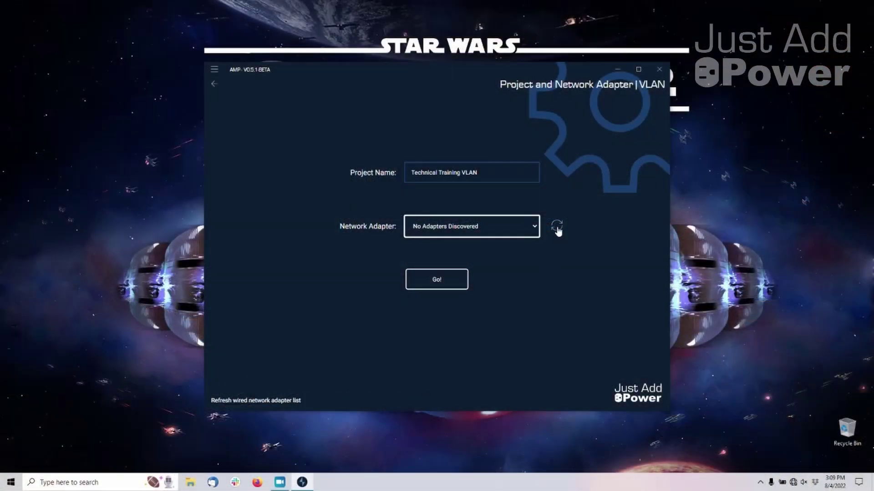
{"action": "left_click", "coordinate": [556, 227]}
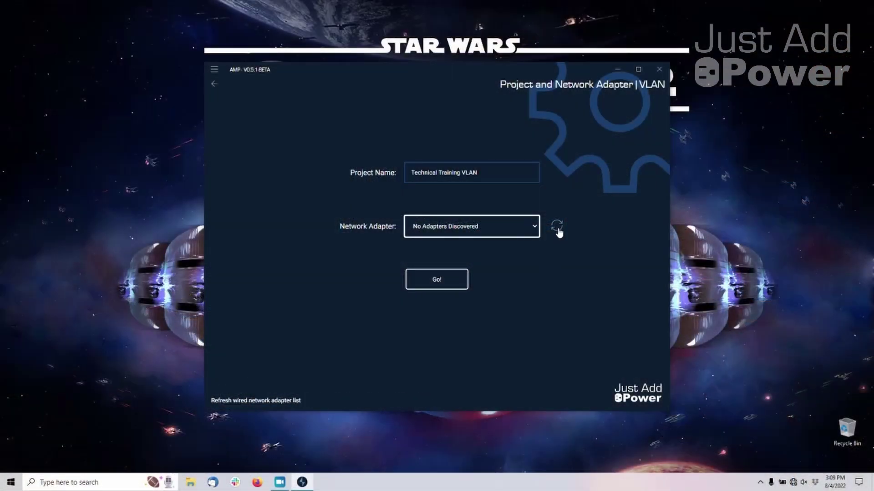
{"action": "left_click", "coordinate": [524, 227]}
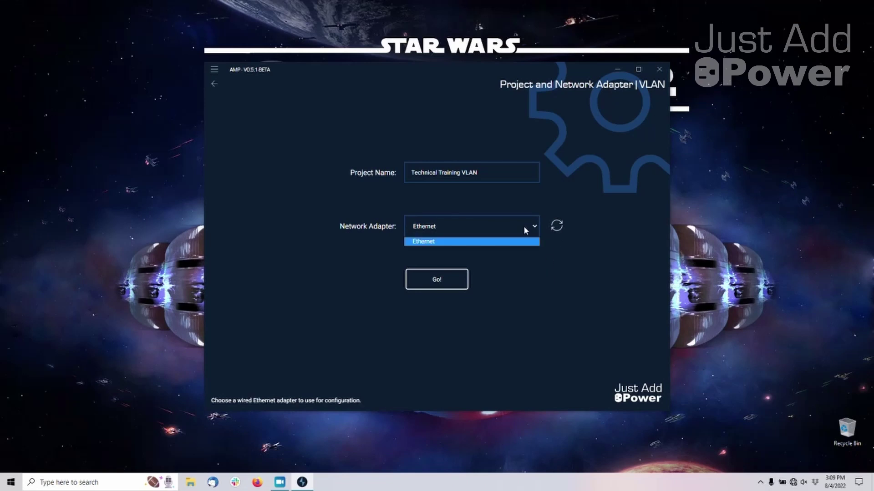
{"action": "left_click", "coordinate": [523, 242]}
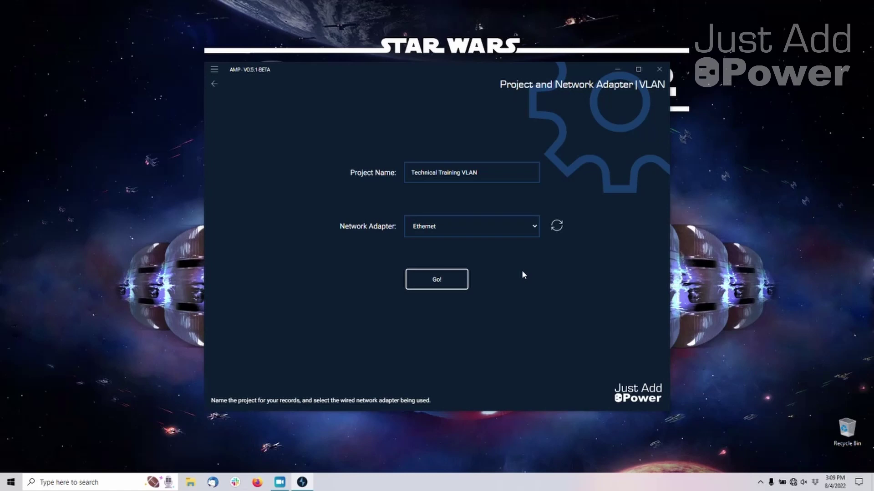
Step: Continue to switch setup and define unit 1 as a Luxul SW-610-24 switch
{"action": "left_click", "coordinate": [463, 285]}
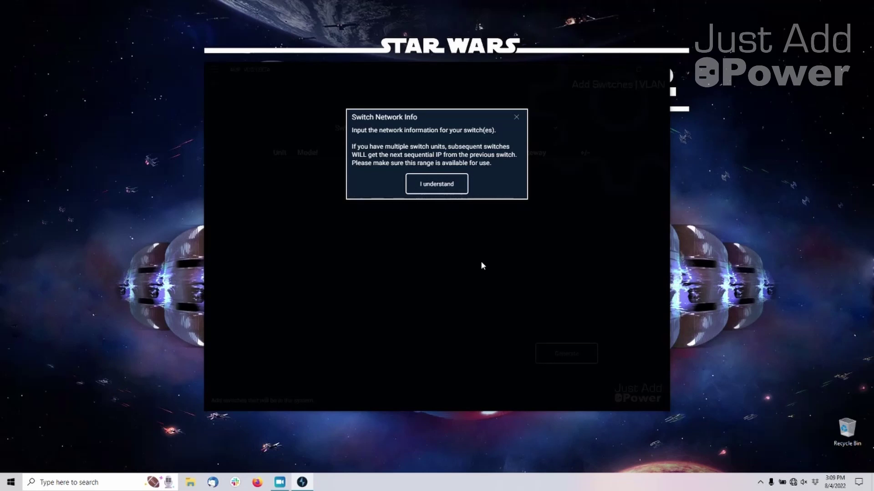
{"action": "left_click", "coordinate": [460, 186]}
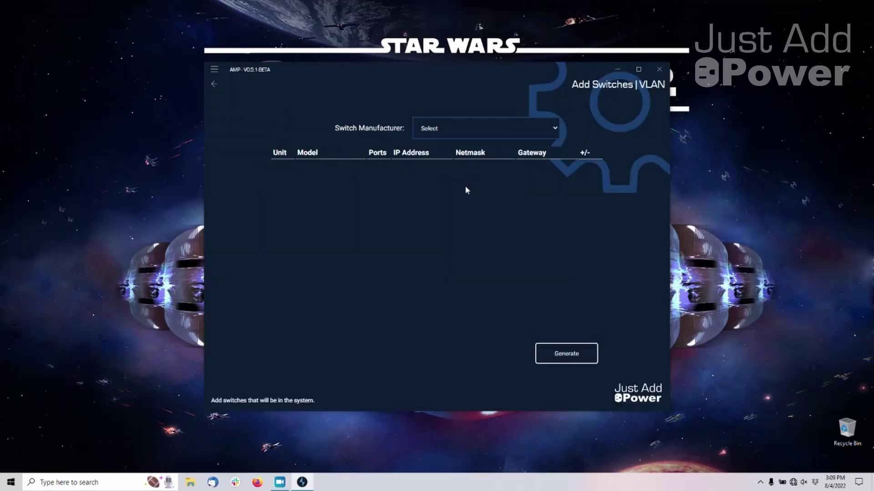
{"action": "left_click", "coordinate": [470, 130]}
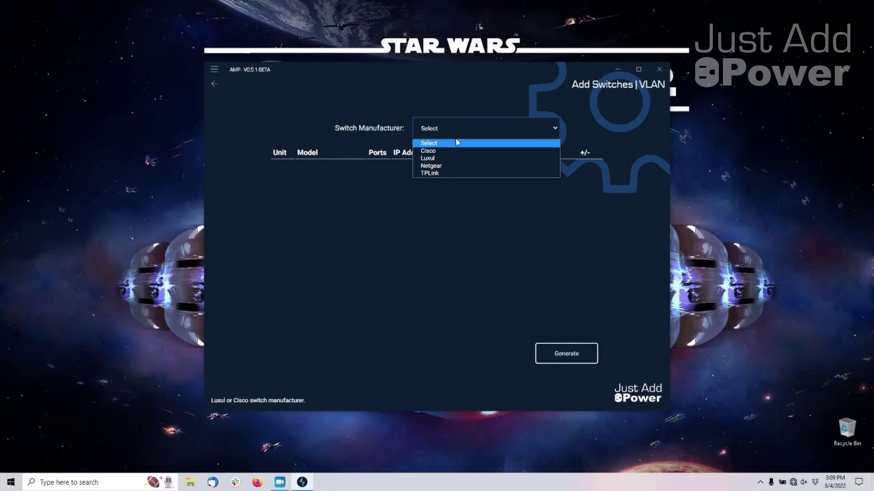
{"action": "left_click", "coordinate": [438, 158]}
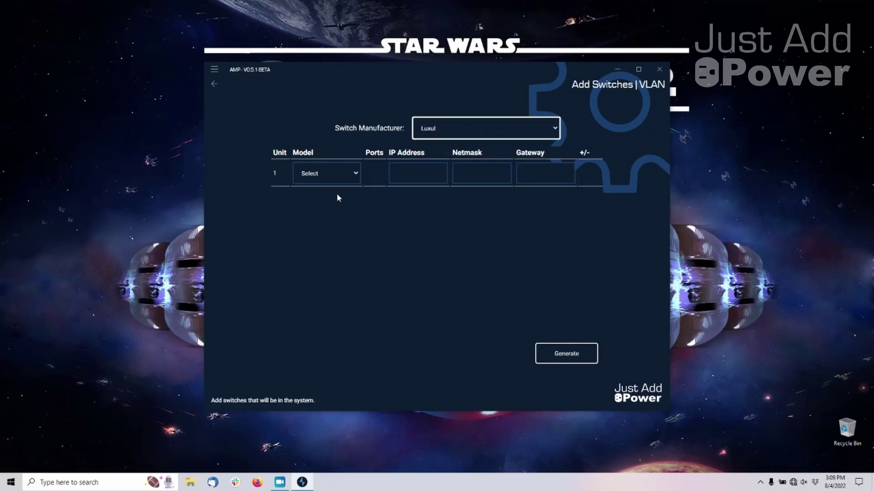
{"action": "left_click", "coordinate": [354, 175]}
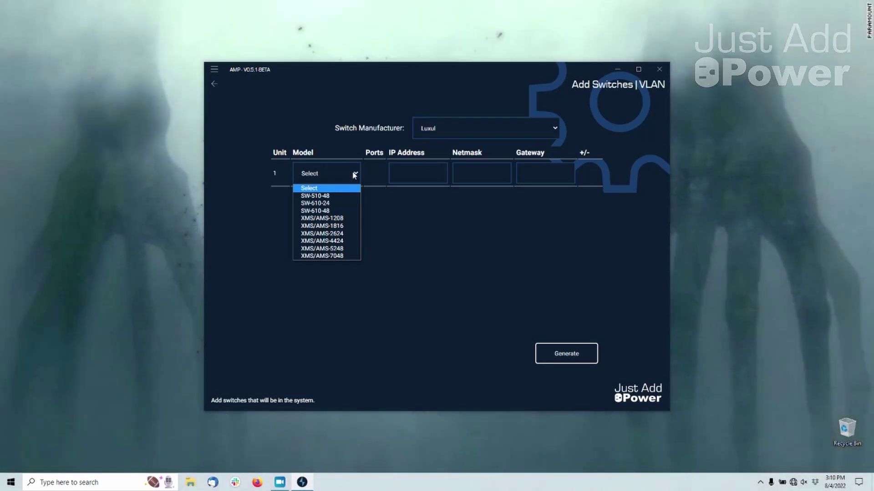
{"action": "left_click", "coordinate": [337, 206]}
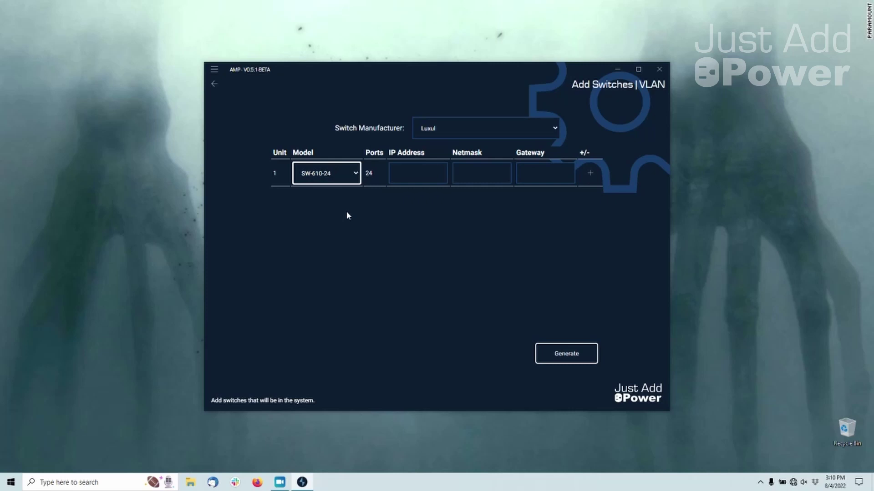
{"action": "left_click", "coordinate": [404, 173]}
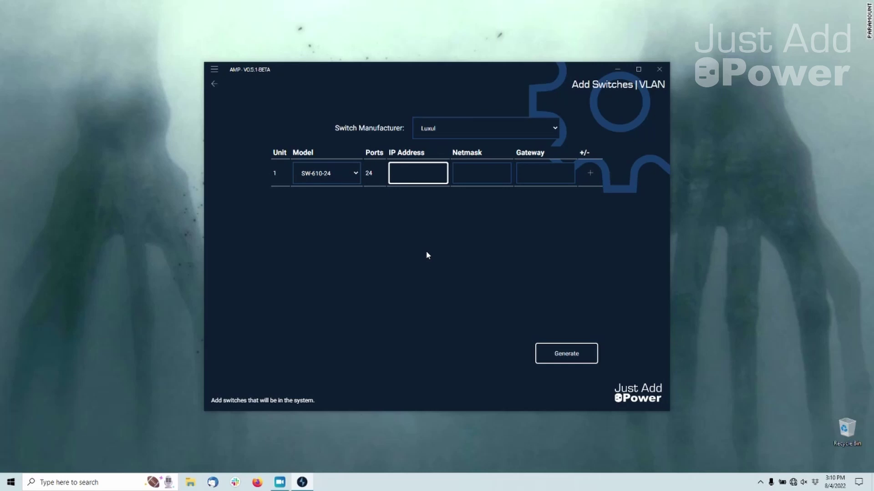
Step: Enter IP 192.168.0.10, netmask 255.255.255.0 and gateway 192.168.0.1 for unit 1, keeping a single switch row
{"action": "type", "text": "192.168.0.10"}
{"action": "key", "text": "Tab"}
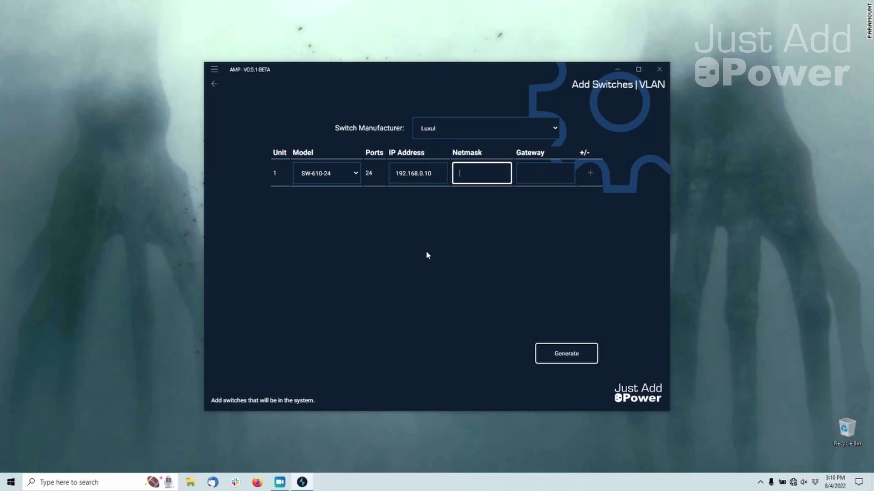
{"action": "type", "text": "255.255.255.0"}
{"action": "key", "text": "Tab"}
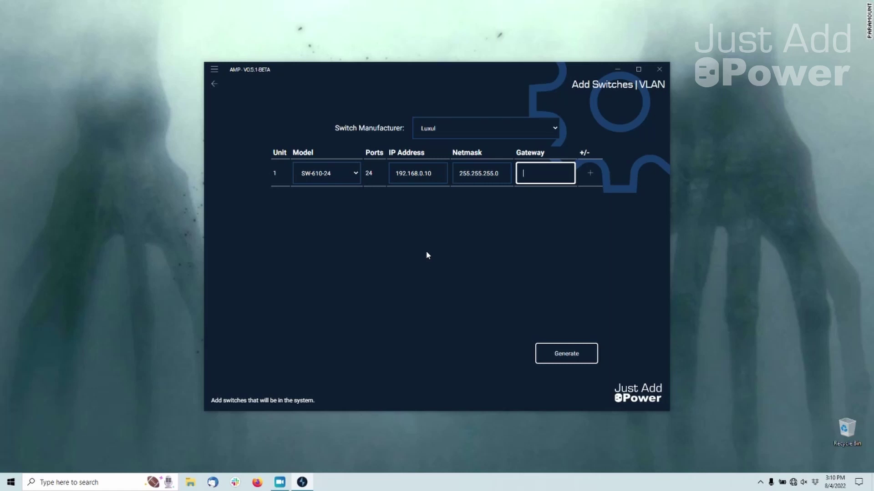
{"action": "type", "text": "192.168.0.1"}
{"action": "left_click", "coordinate": [591, 174]}
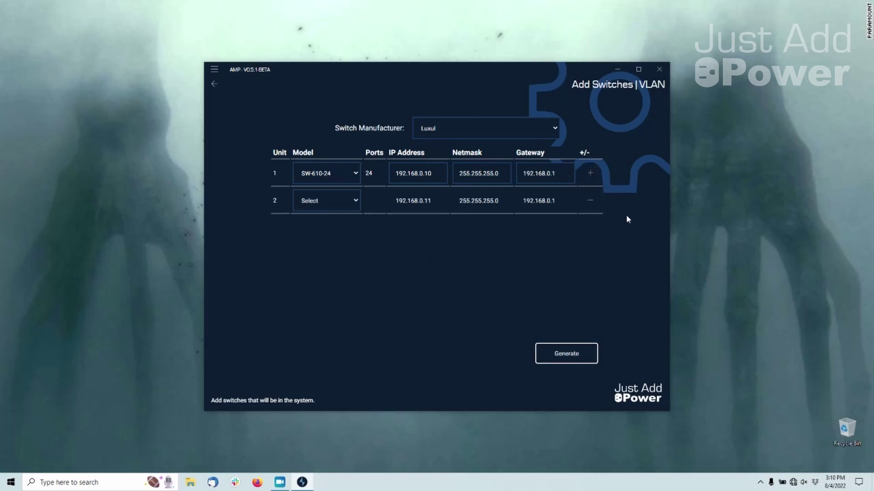
{"action": "left_click", "coordinate": [591, 202]}
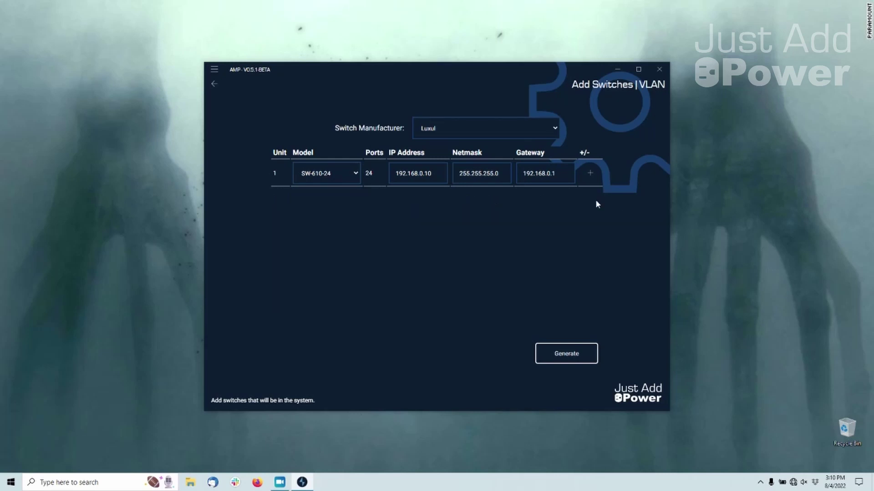
Step: Generate the switch discovery configuration file and save it in the Desktop folder
{"action": "left_click", "coordinate": [591, 354]}
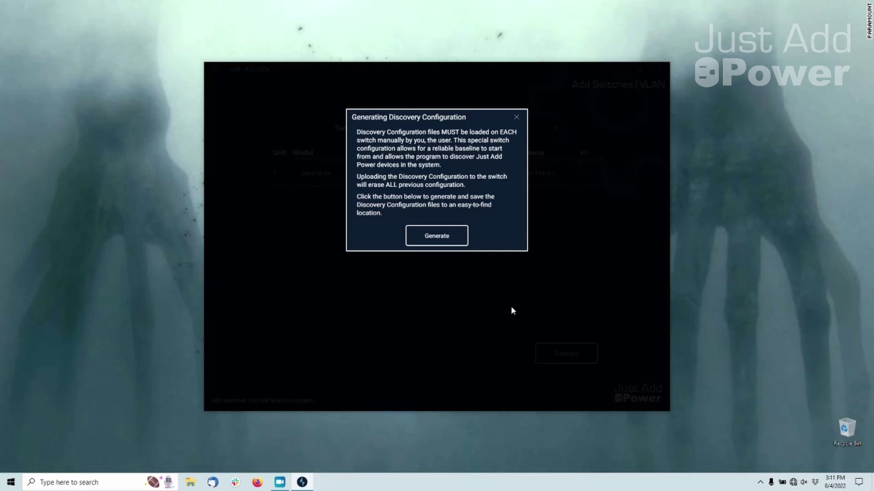
{"action": "left_click", "coordinate": [462, 244]}
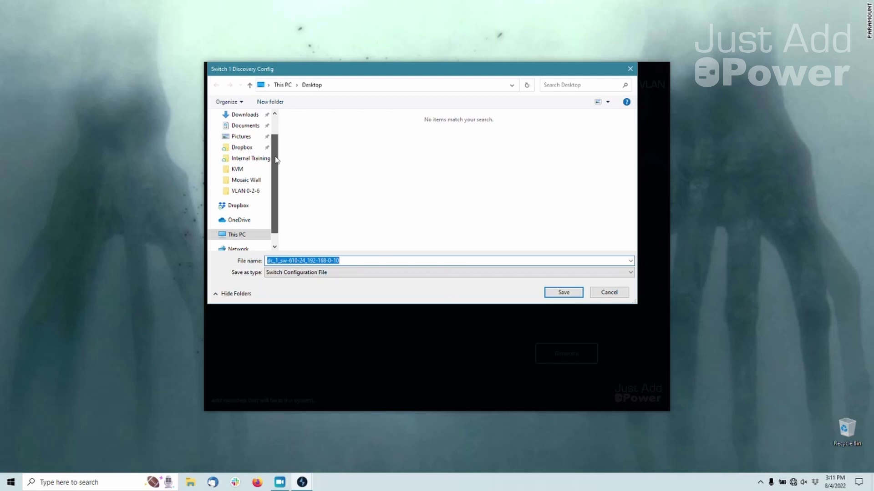
{"action": "scroll", "coordinate": [241, 150], "scroll_direction": "up", "scroll_amount": 2}
{"action": "left_click", "coordinate": [236, 136]}
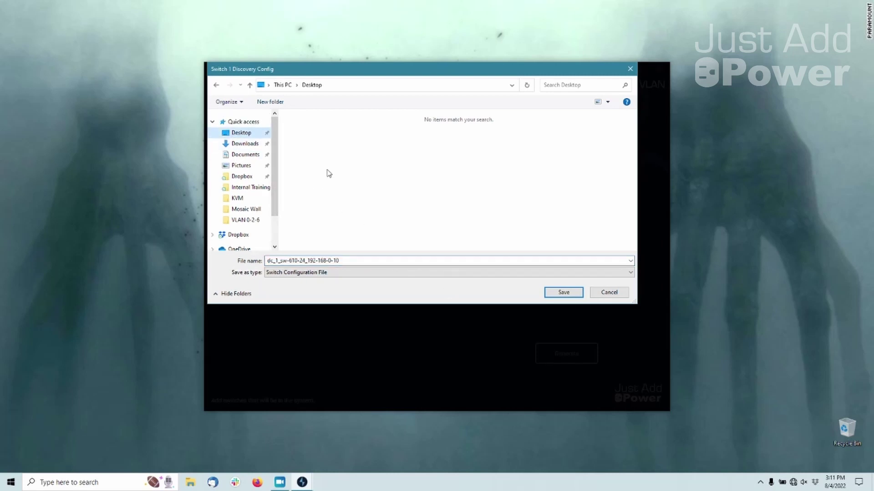
{"action": "left_click", "coordinate": [567, 297]}
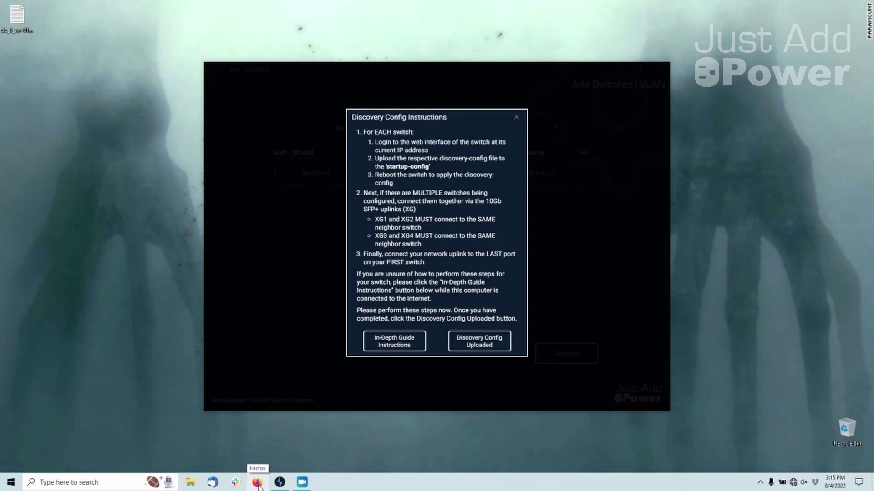
Step: In Firefox, load the router at 192.168.0.1 and sign in with the admin credentials
{"action": "left_click", "coordinate": [258, 484]}
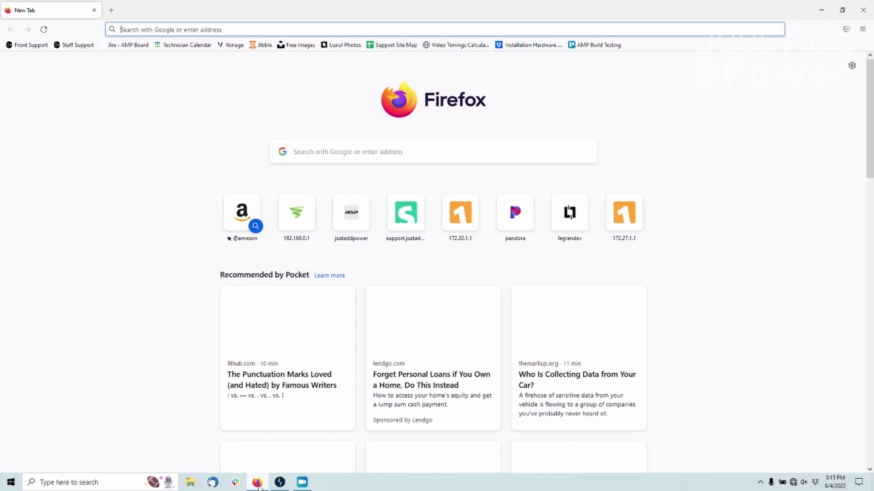
{"action": "type", "text": "192.168.0.1"}
{"action": "key", "text": "Return"}
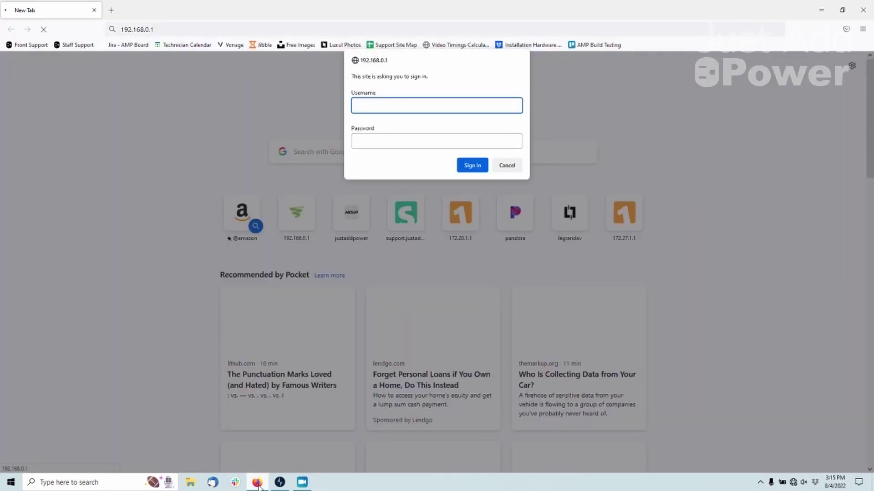
{"action": "type", "text": "admin"}
{"action": "key", "text": "Tab"}
{"action": "type", "text": "passwor"}
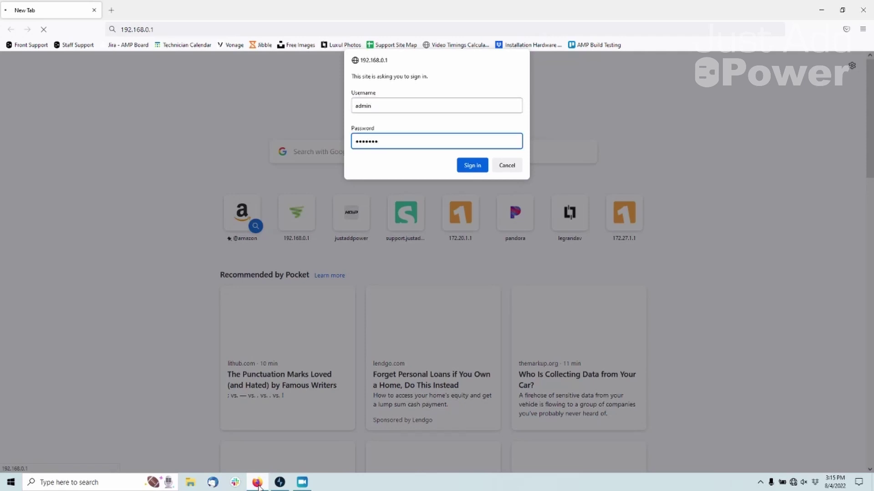
{"action": "type", "text": "d"}
{"action": "key", "text": "Return"}
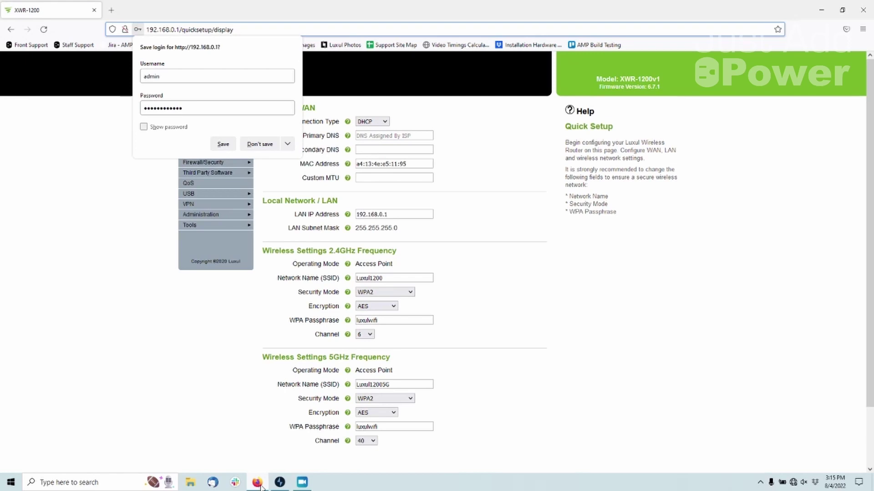
{"action": "left_click", "coordinate": [667, 306]}
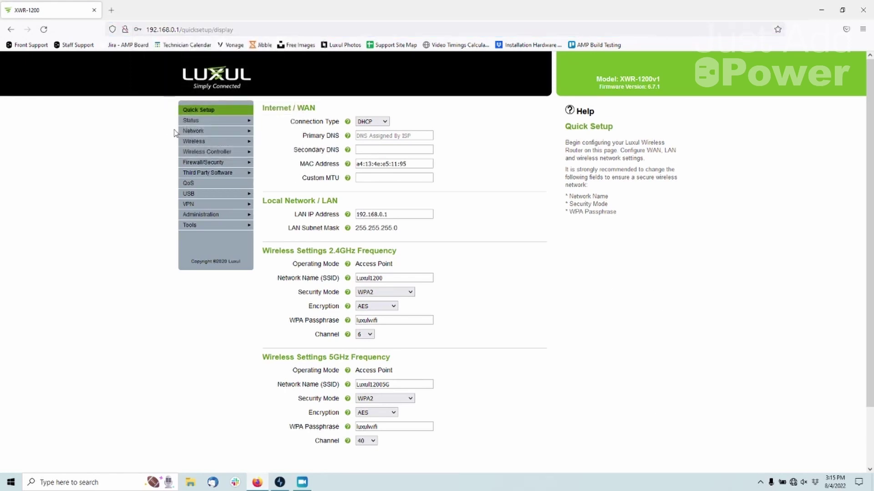
Step: Under Status > Connected Clients, copy the switch's IP address 192.168.0.158
{"action": "left_click", "coordinate": [199, 121]}
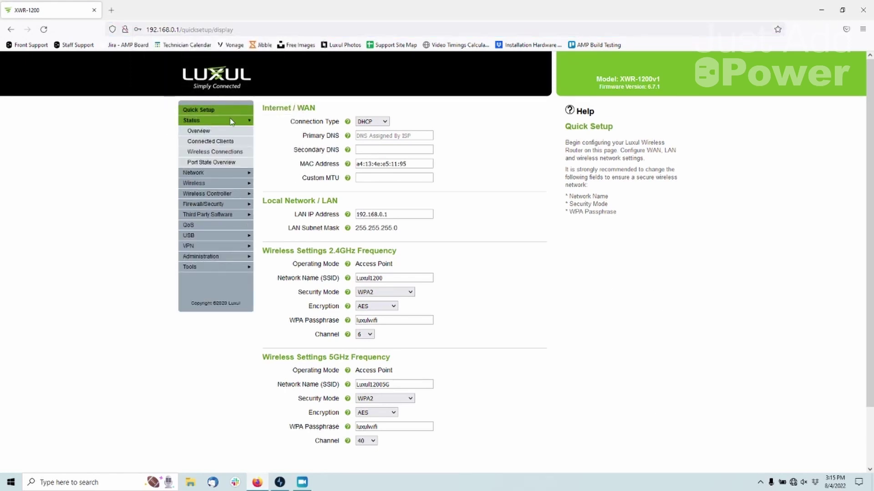
{"action": "left_click", "coordinate": [242, 143]}
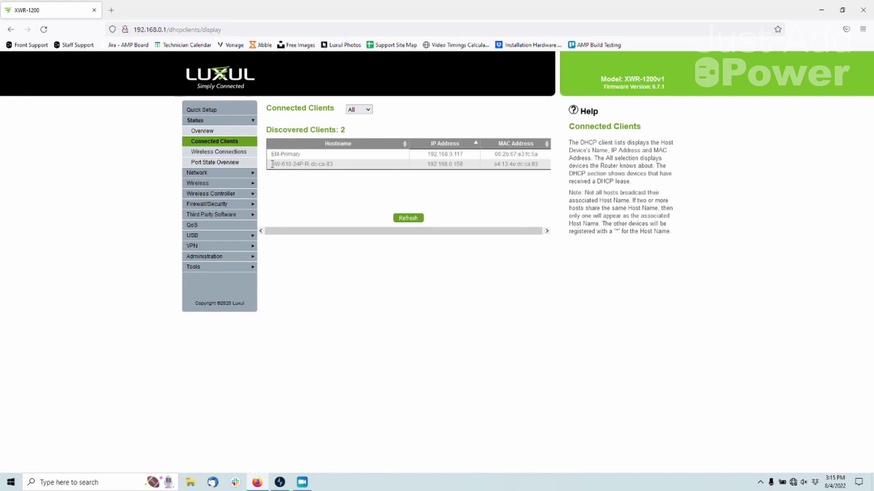
{"action": "left_click_drag", "start_coordinate": [270, 164], "coordinate": [543, 167]}
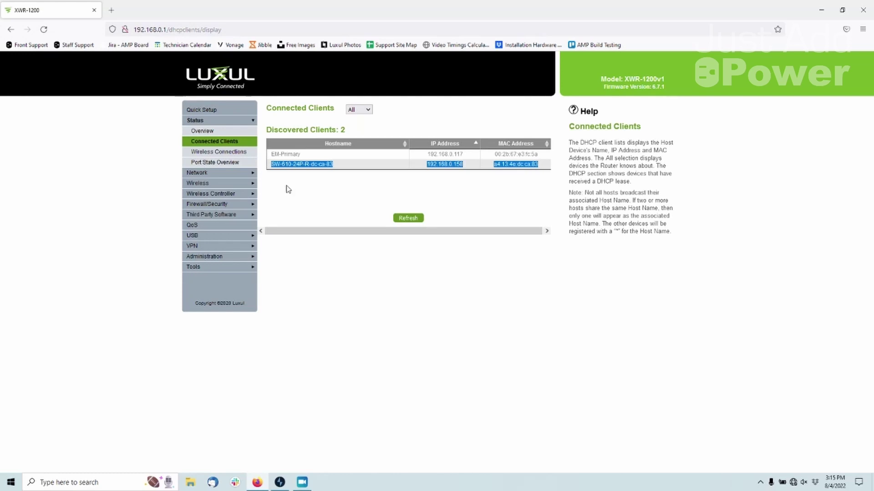
{"action": "left_click", "coordinate": [376, 184]}
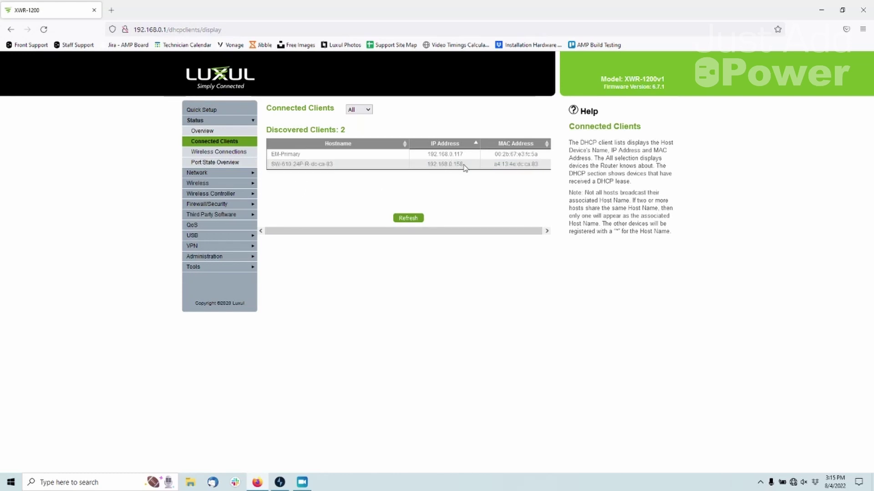
{"action": "left_click_drag", "start_coordinate": [464, 165], "coordinate": [430, 165]}
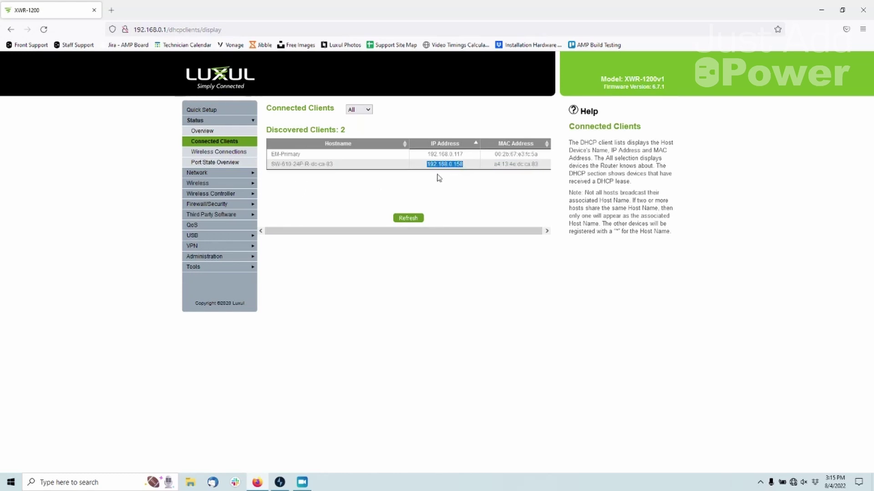
{"action": "right_click", "coordinate": [457, 165]}
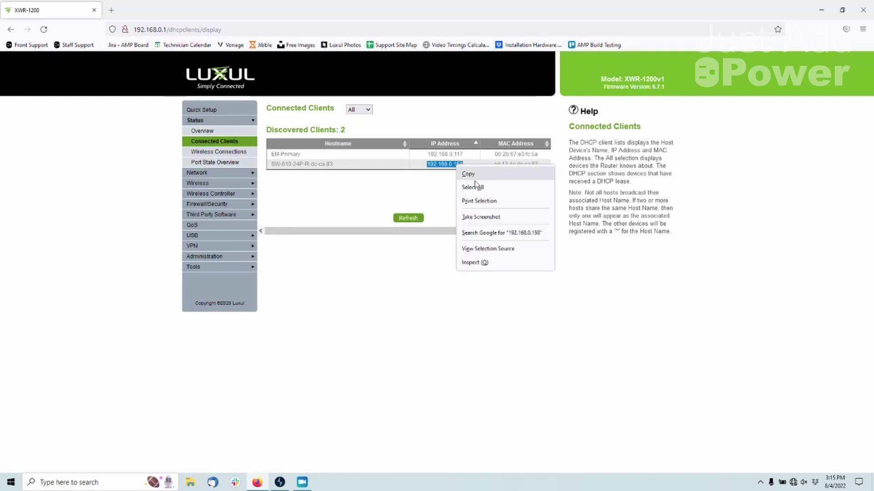
{"action": "left_click", "coordinate": [480, 178]}
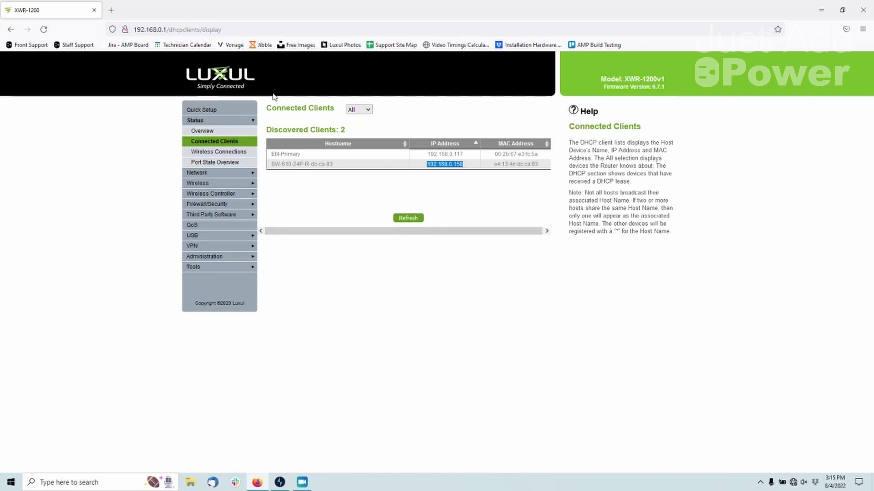
{"action": "left_click", "coordinate": [112, 10]}
Step: Paste 192.168.0.158 into a new tab and sign in to the switch with its default credentials
{"action": "right_click", "coordinate": [141, 30]}
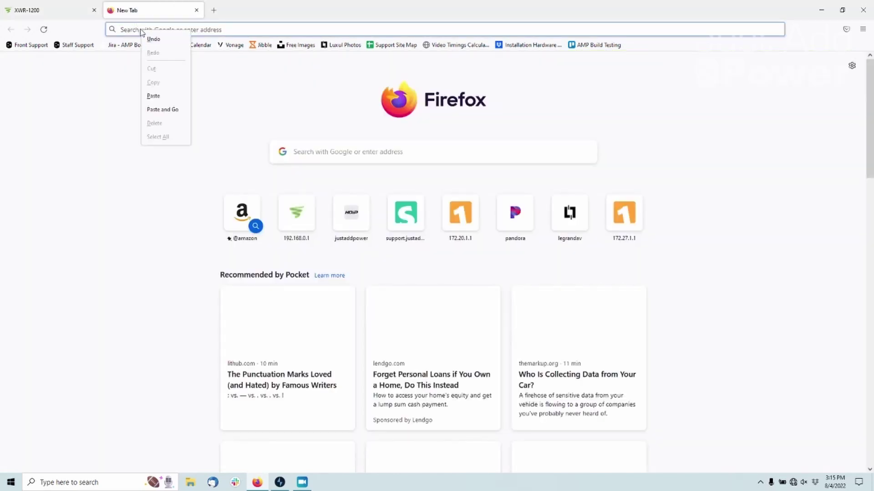
{"action": "left_click", "coordinate": [154, 96]}
{"action": "key", "text": "Return"}
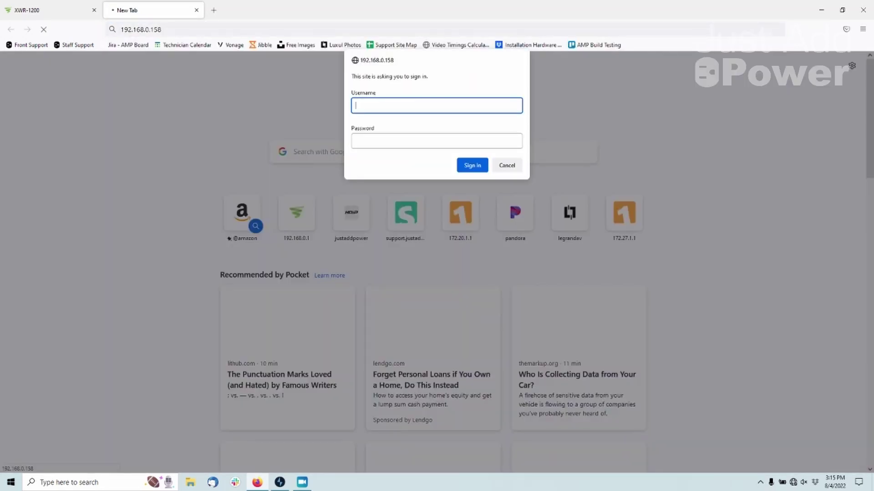
{"action": "key", "text": "Tab"}
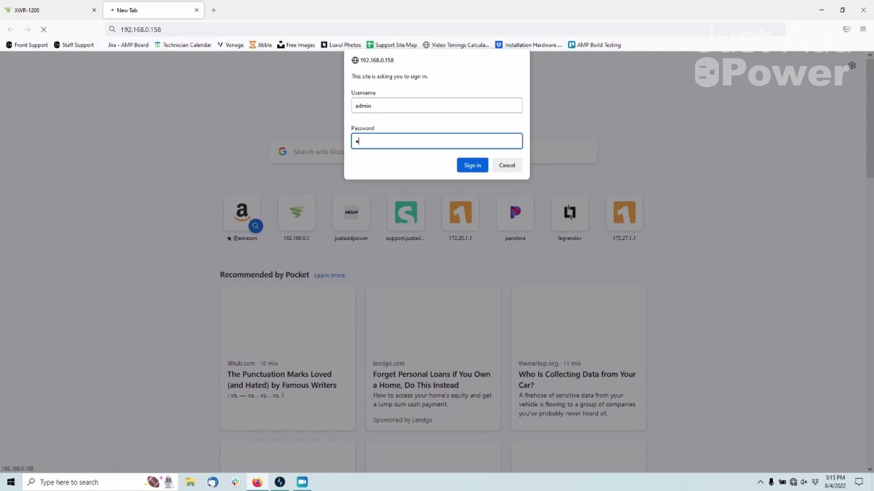
{"action": "key", "text": "Return"}
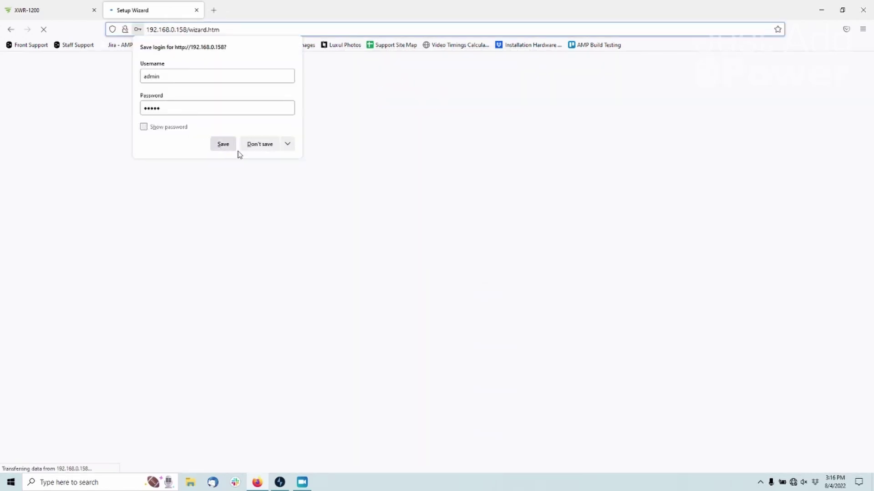
{"action": "left_click", "coordinate": [257, 145]}
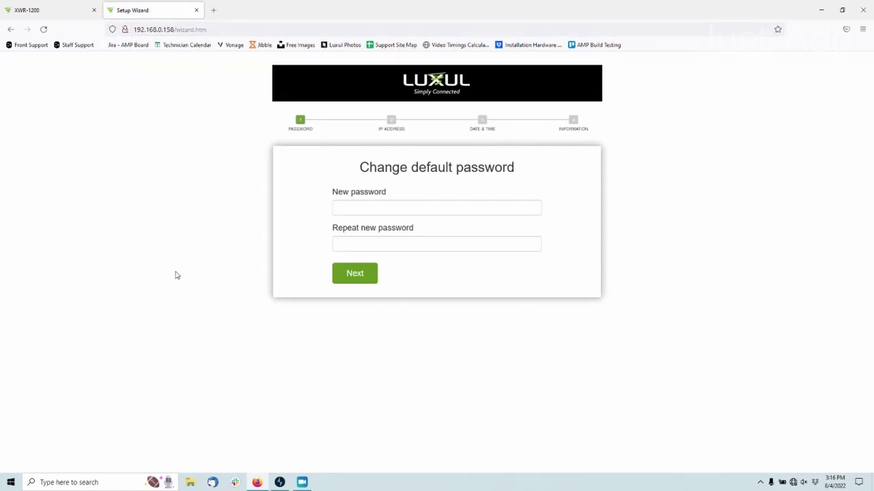
Step: Enter a new switch password in the setup wizard and advance to the IP address step
{"action": "left_click", "coordinate": [417, 208]}
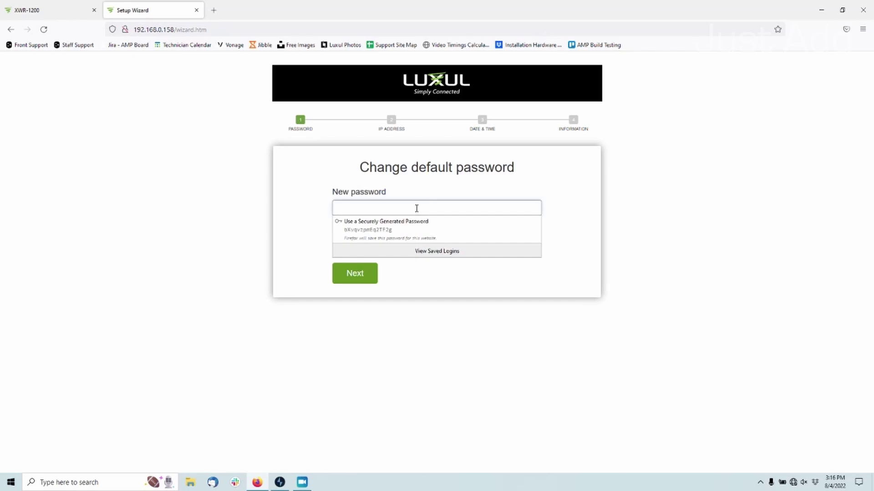
{"action": "key", "text": "Tab"}
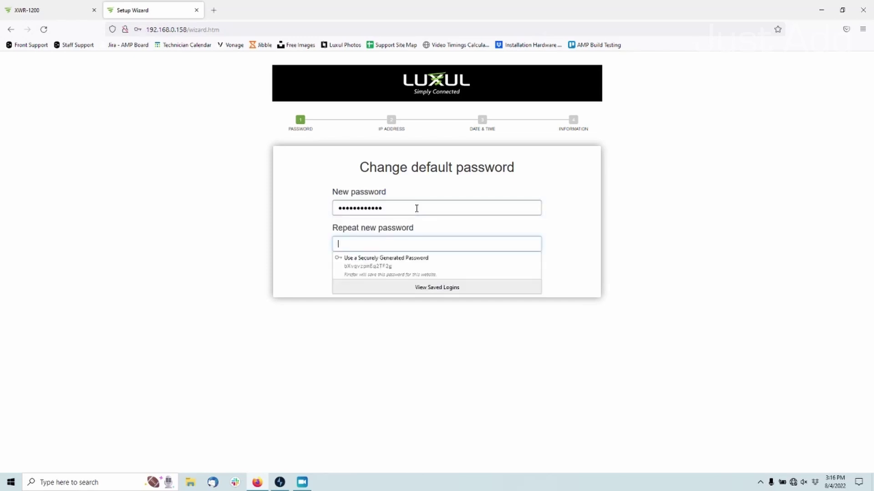
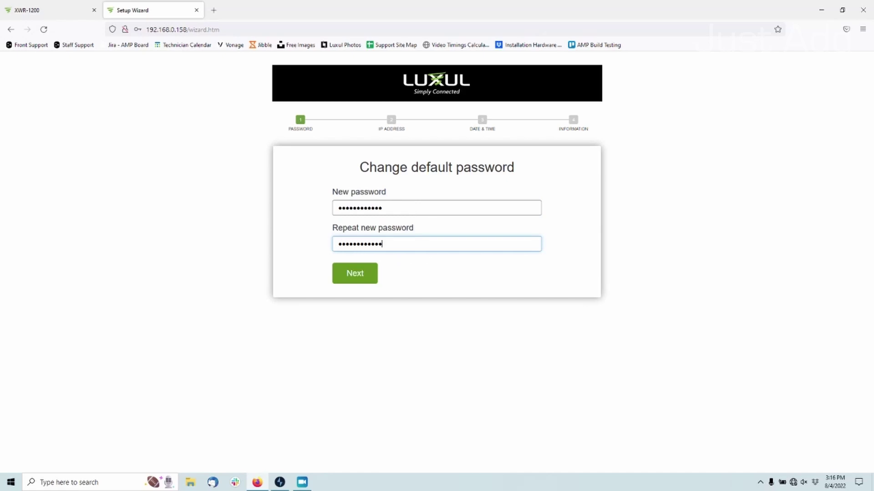
{"action": "left_click", "coordinate": [364, 274]}
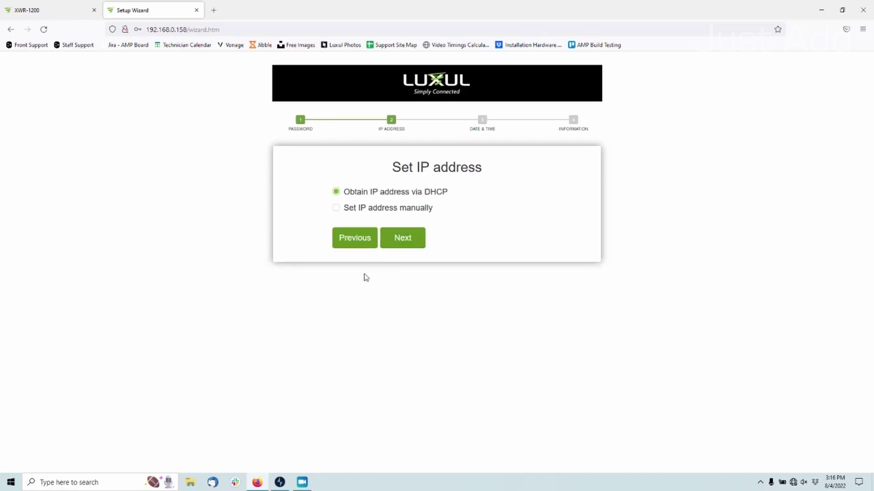
Step: Keep DHCP and the default date/time, apply the wizard settings, and decline saving the password
{"action": "left_click", "coordinate": [416, 232]}
{"action": "left_click", "coordinate": [416, 276]}
{"action": "left_click", "coordinate": [413, 312]}
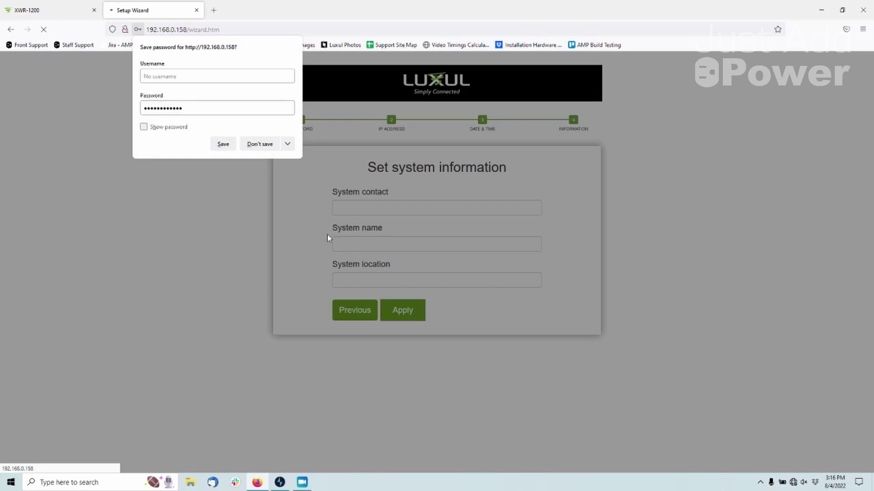
{"action": "left_click", "coordinate": [259, 144]}
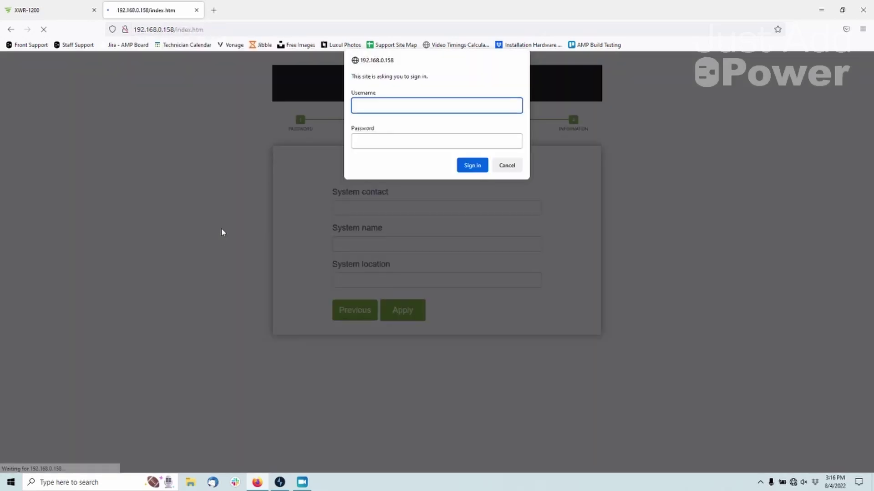
Step: Sign back in to the switch with the new password to reach the Port State Overview
{"action": "type", "text": "admin"}
{"action": "key", "text": "Tab"}
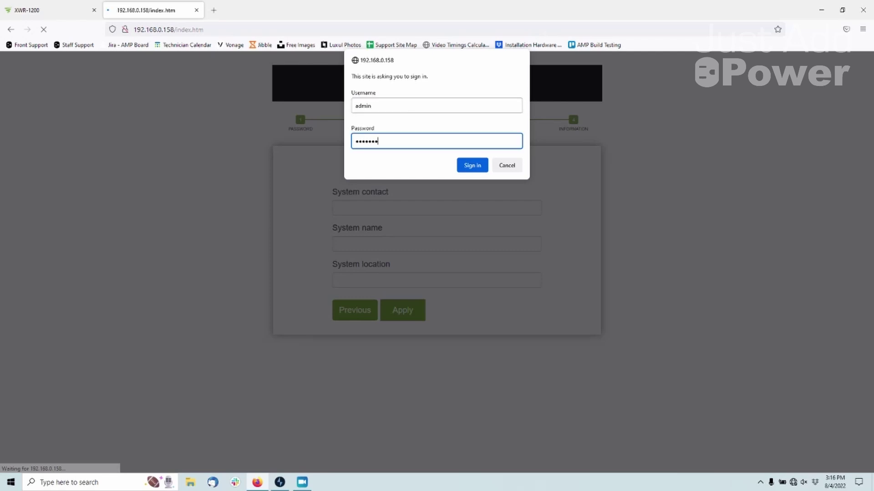
{"action": "key", "text": "Return"}
{"action": "left_click", "coordinate": [257, 146]}
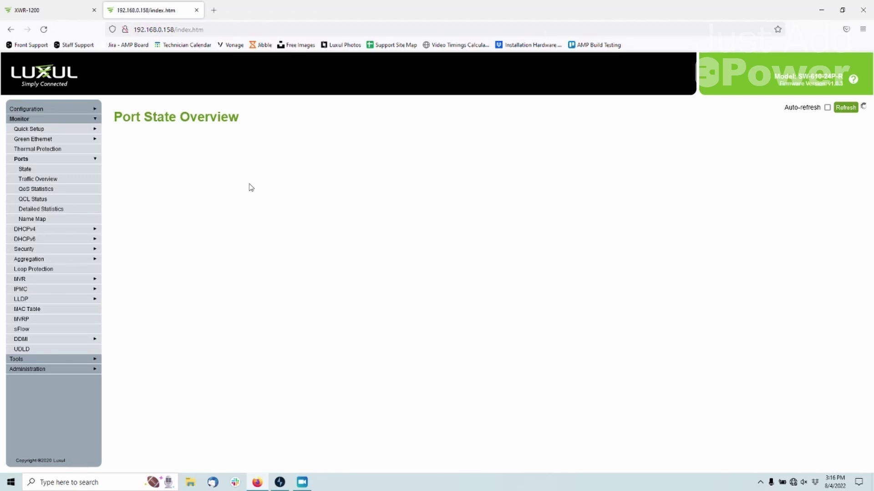
Step: Open Administration > Configuration > Upload and pick dc_1_sw-610-24_192-168-0-10 from the Desktop
{"action": "left_click", "coordinate": [64, 119]}
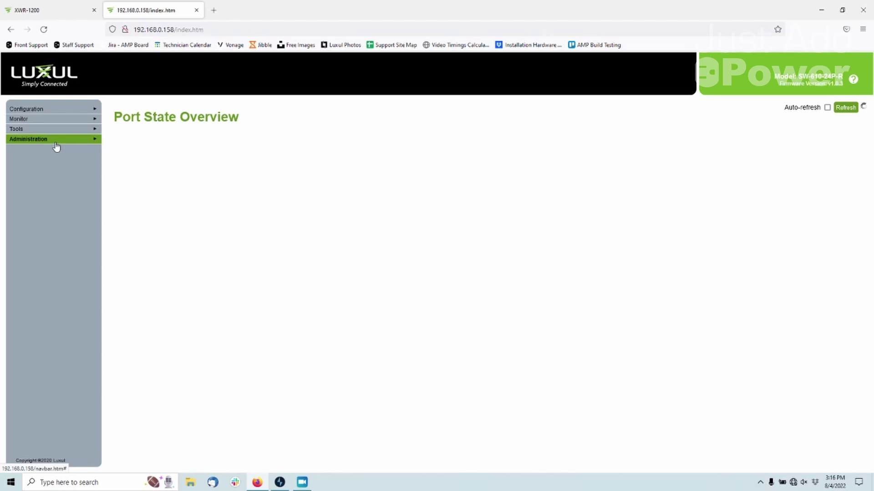
{"action": "left_click", "coordinate": [55, 141]}
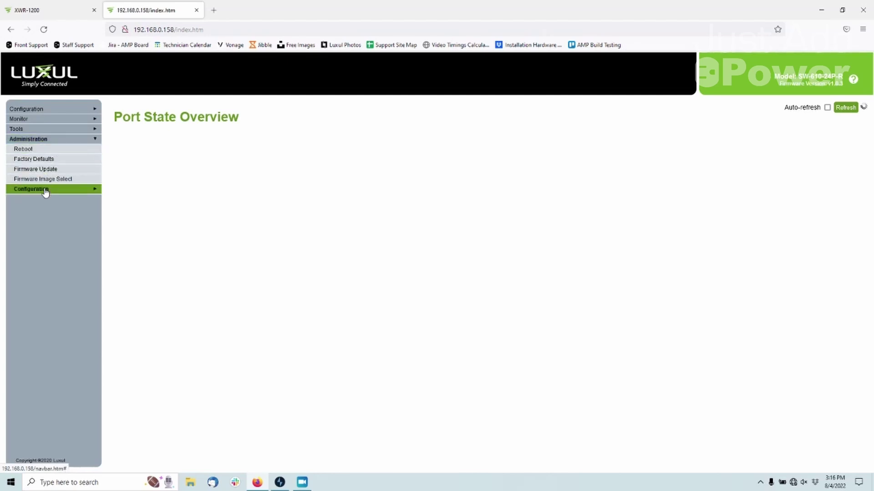
{"action": "left_click", "coordinate": [61, 193]}
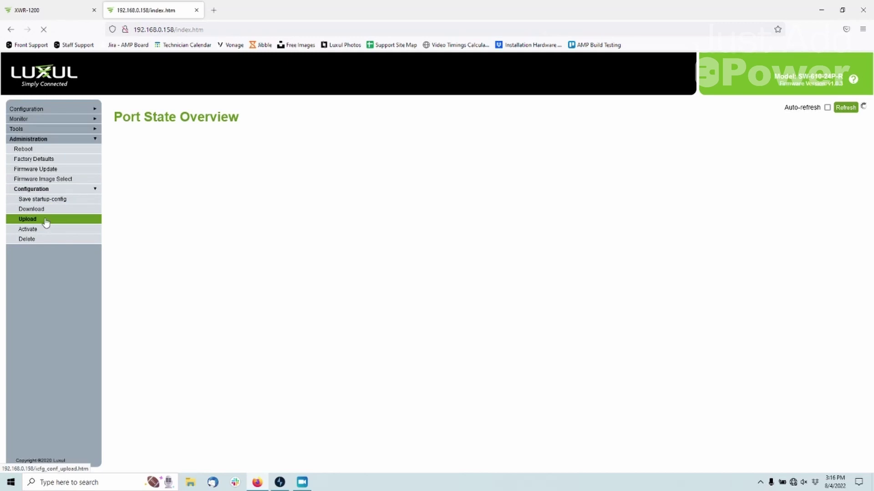
{"action": "left_click", "coordinate": [135, 154]}
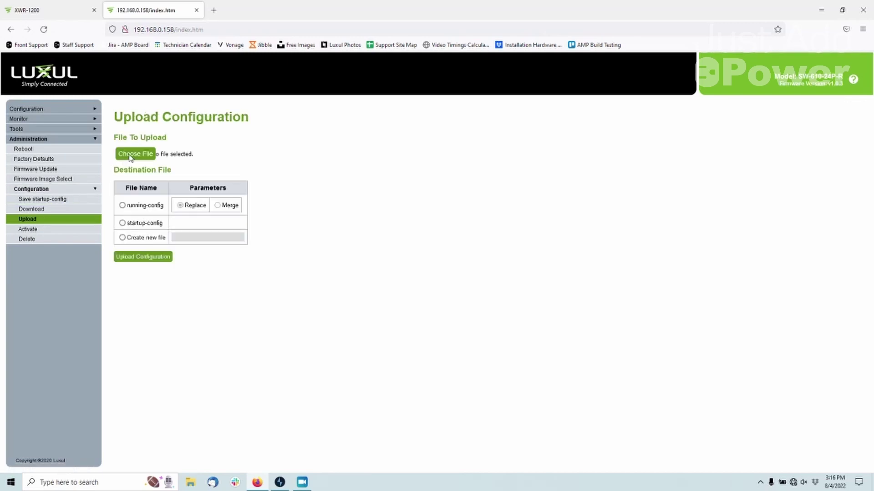
{"action": "left_click", "coordinate": [489, 164]}
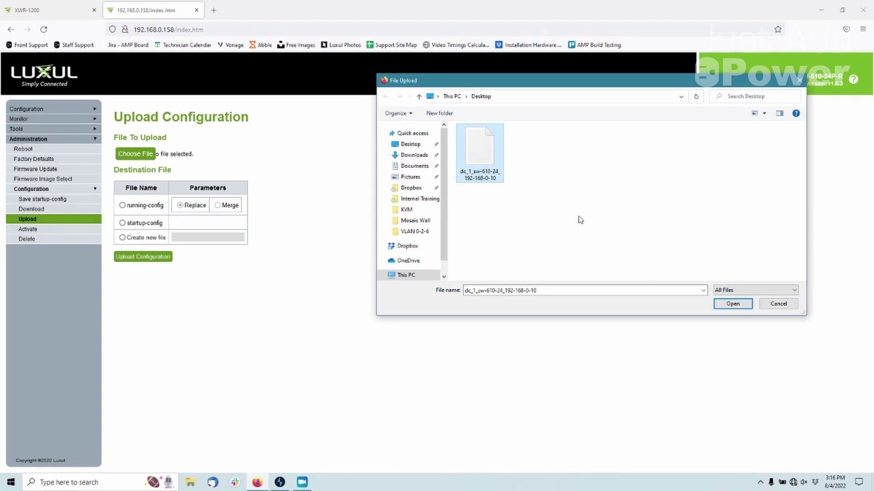
Step: Upload dc_1_sw-610-24_192-168-0-10 to the switch as its startup-config
{"action": "left_click", "coordinate": [738, 304]}
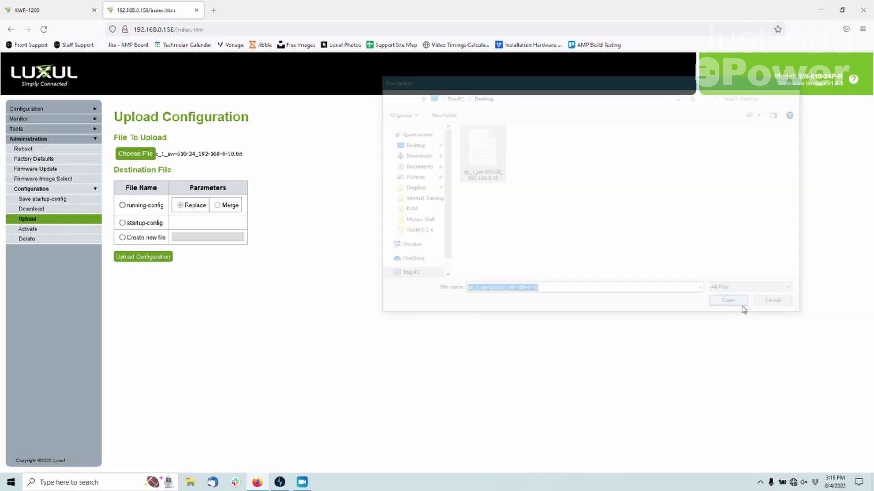
{"action": "left_click", "coordinate": [123, 223]}
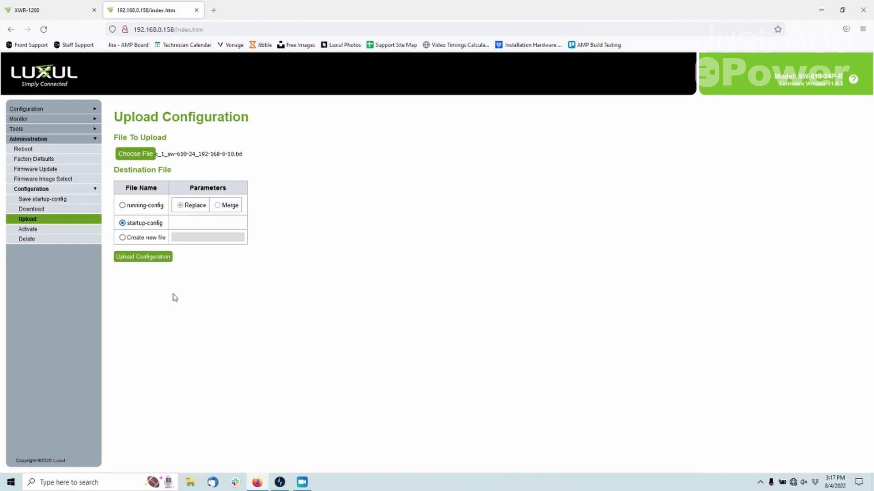
{"action": "left_click", "coordinate": [154, 258]}
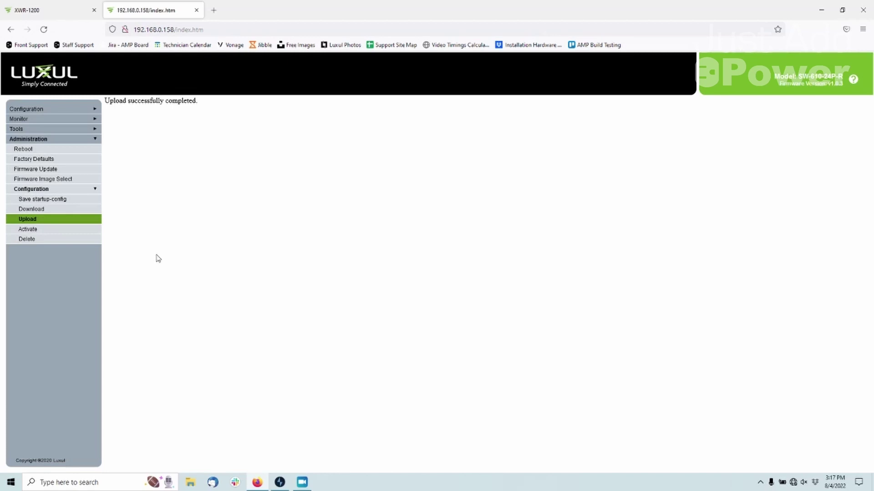
{"action": "left_click", "coordinate": [24, 150]}
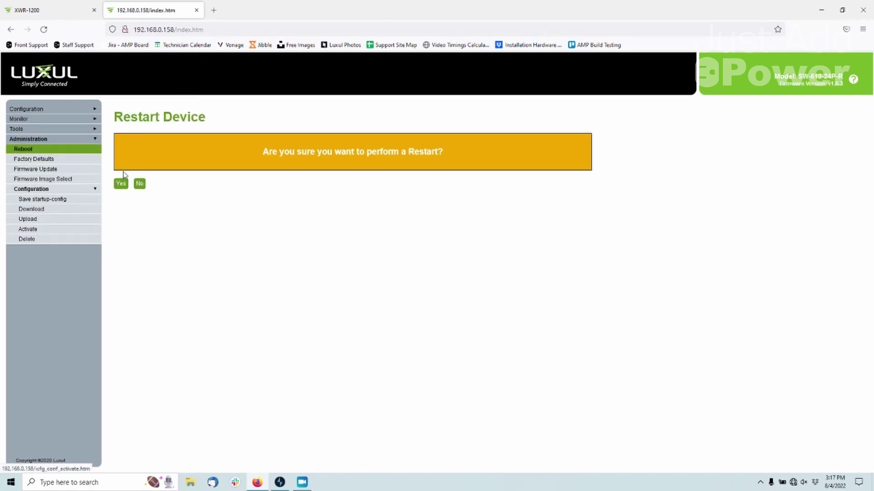
Step: Confirm the switch reboot and close the 192.168.0.158 browser tab
{"action": "left_click", "coordinate": [123, 184]}
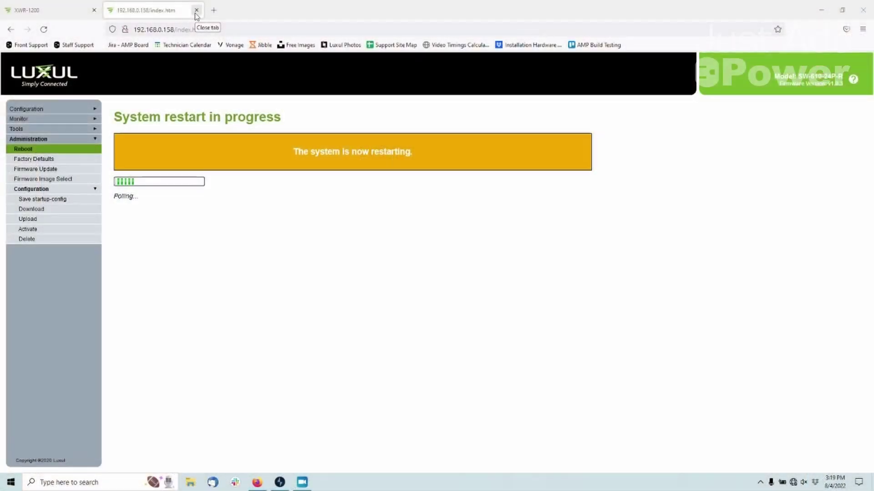
{"action": "left_click", "coordinate": [196, 13]}
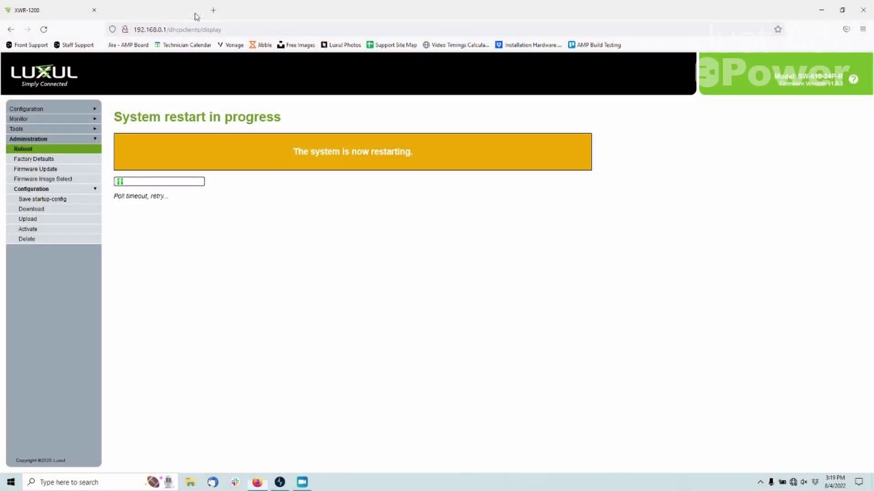
Step: Confirm the discovery config upload, then give unit 1 8 receivers and 8 transmitters, leaving 8 LAN ports
{"action": "left_click", "coordinate": [279, 482]}
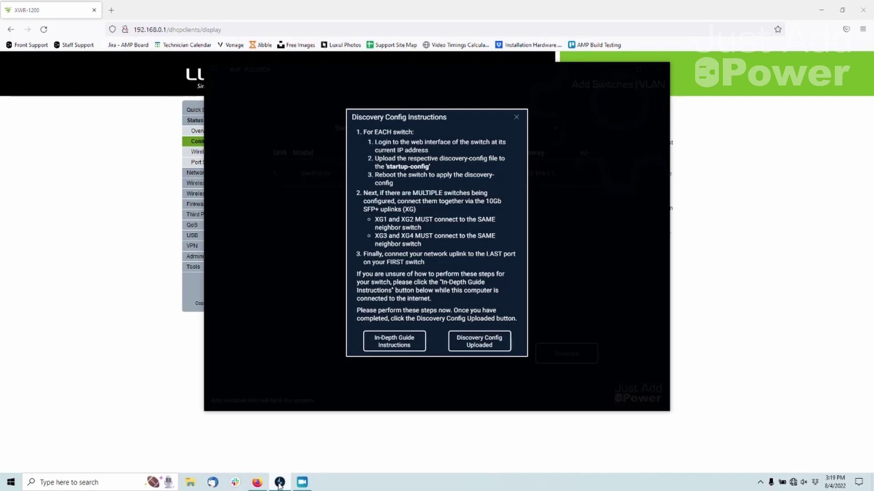
{"action": "left_click", "coordinate": [503, 349]}
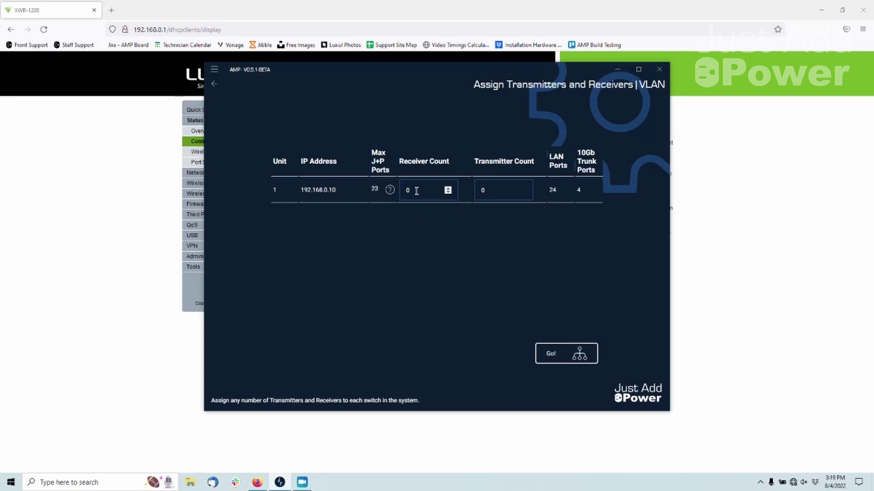
{"action": "left_click_drag", "start_coordinate": [416, 190], "coordinate": [403, 190]}
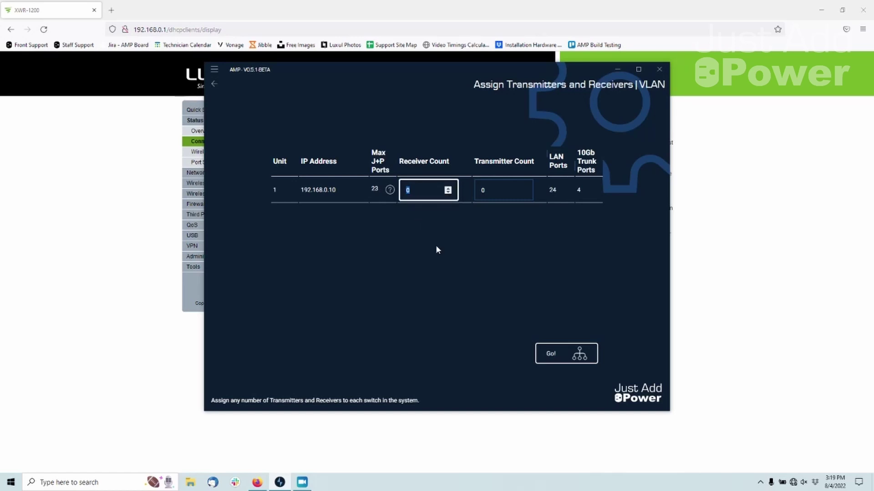
{"action": "type", "text": "8"}
{"action": "key", "text": "Tab"}
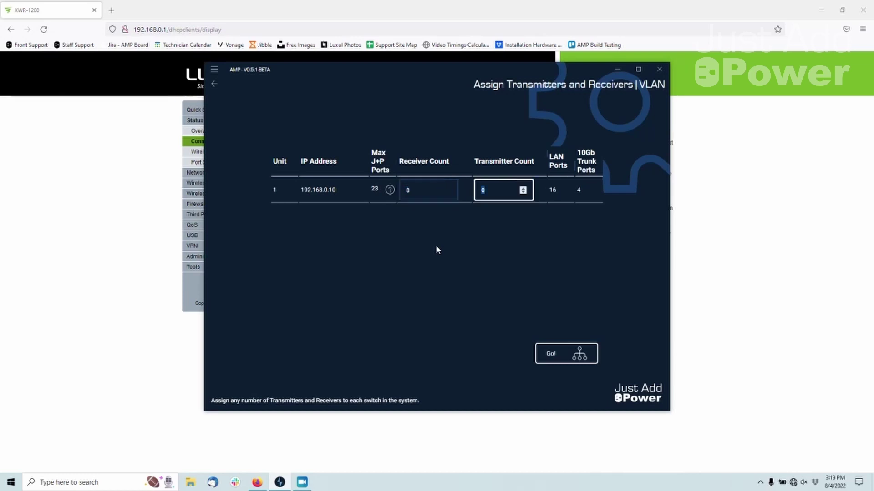
{"action": "type", "text": "8"}
{"action": "key", "text": "Tab"}
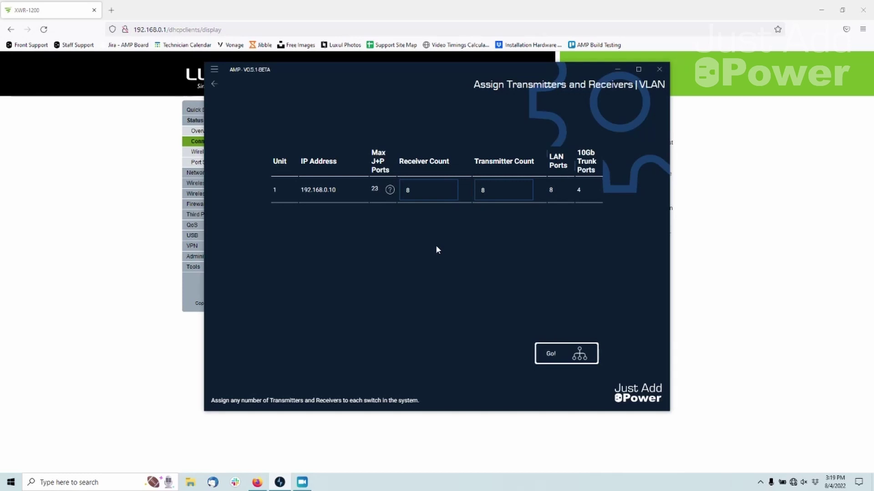
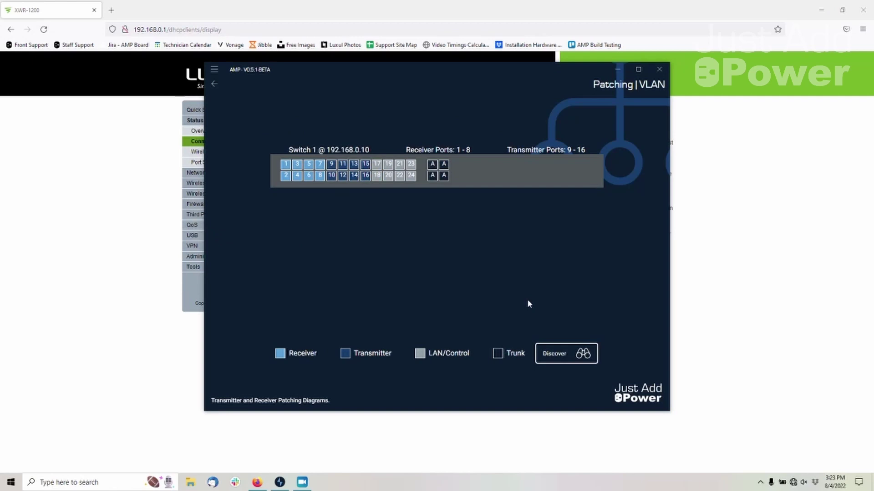
Step: Scan the switch for Just Add Power devices, then rescan until 3 transmitters and 2 receivers are listed
{"action": "left_click", "coordinate": [579, 359]}
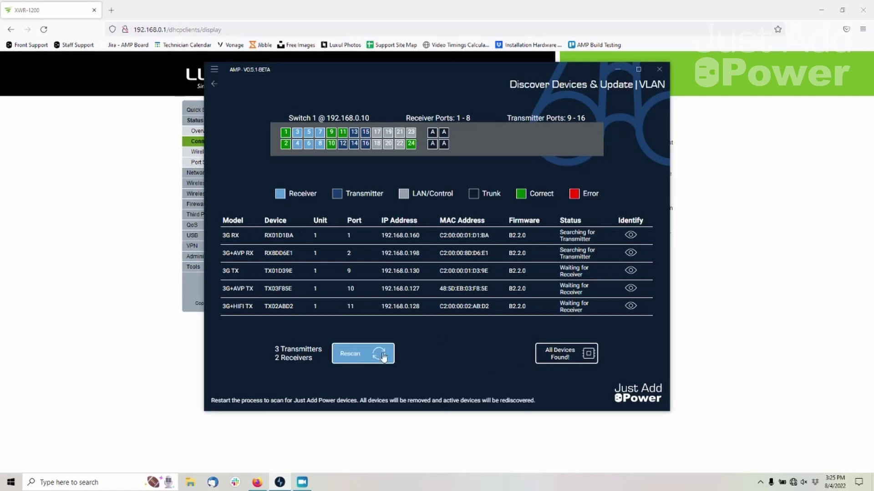
{"action": "left_click", "coordinate": [361, 361]}
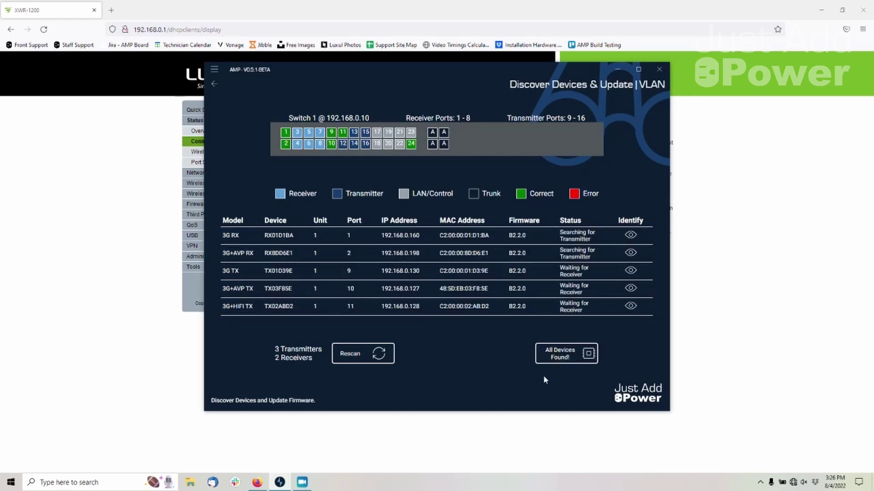
Step: Continue to the Configure Devices page listing receivers at 172.27.1.1–1.2 and transmitters at 172.27.101–103.254
{"action": "left_click", "coordinate": [580, 364]}
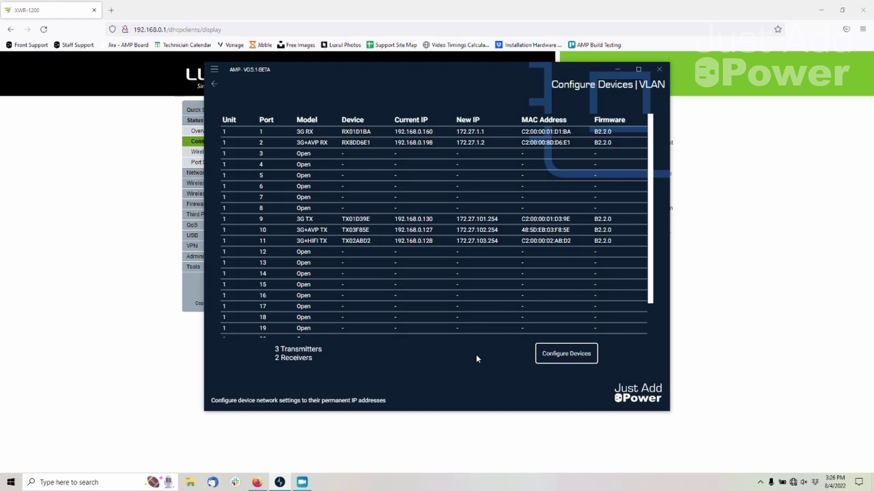
Step: Assign and confirm the new 172.27 IP addresses for the three transmitters and two receivers
{"action": "left_click", "coordinate": [578, 365]}
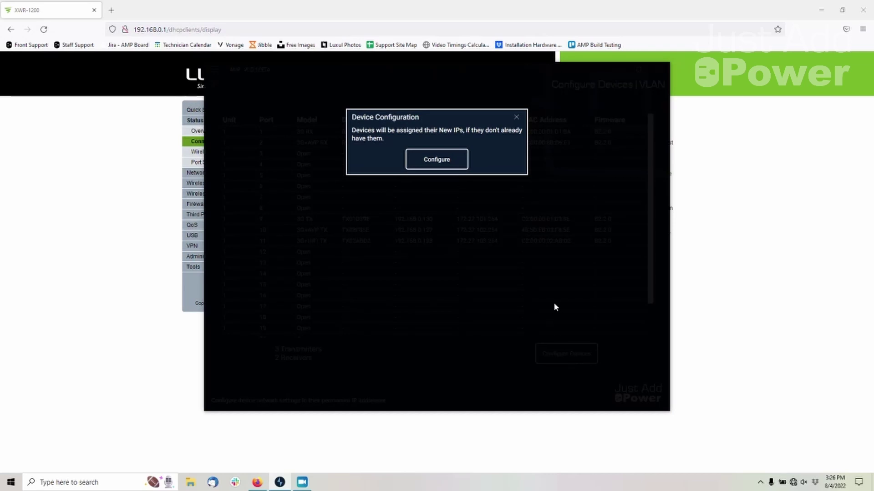
{"action": "left_click", "coordinate": [465, 166]}
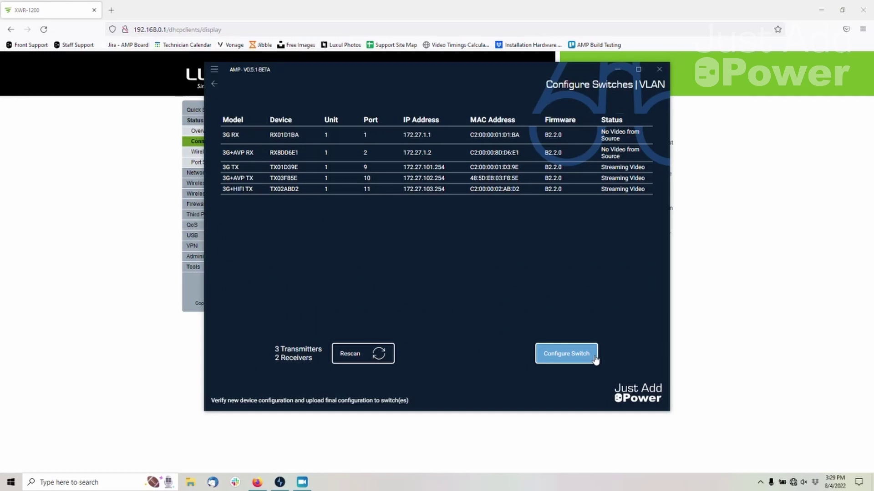
Step: Upload the final VLAN configuration to the switch and confirm it with Do It!
{"action": "left_click", "coordinate": [595, 360]}
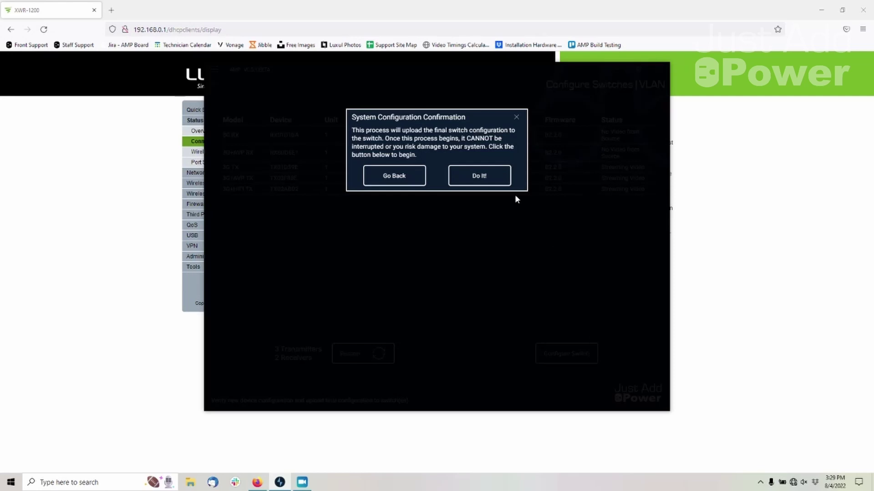
{"action": "left_click", "coordinate": [507, 184]}
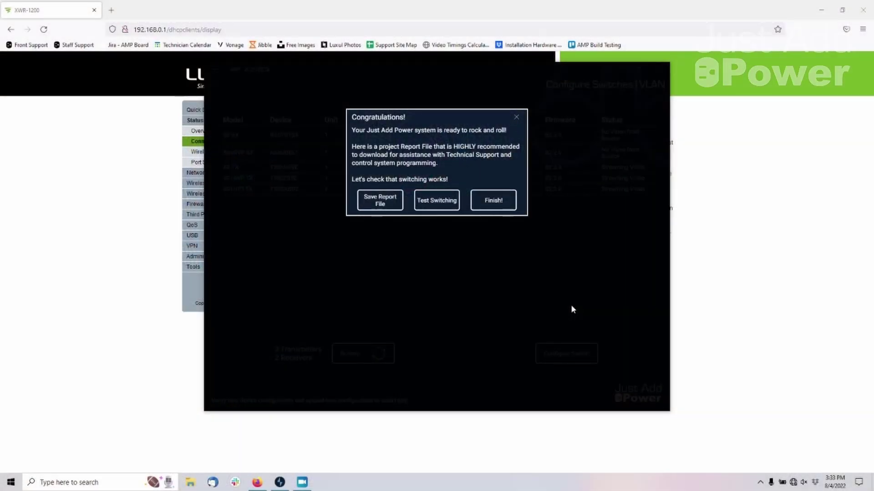
Step: Save the 'Technical Training VLAN-report' file to the Desktop and finish the wizard
{"action": "left_click", "coordinate": [394, 210]}
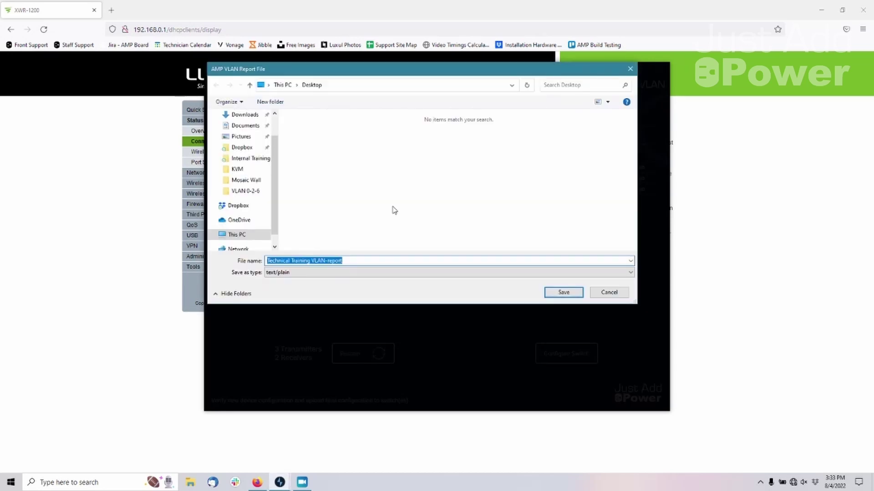
{"action": "scroll", "coordinate": [262, 168], "scroll_direction": "up", "scroll_amount": 2}
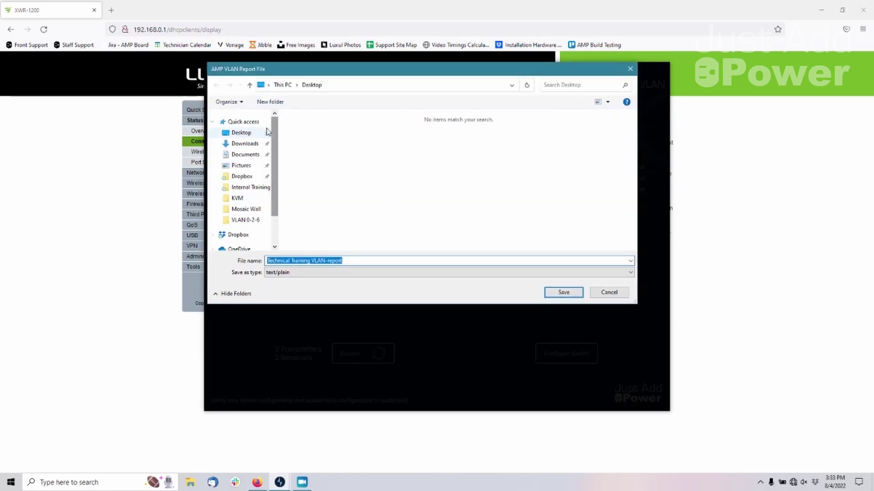
{"action": "left_click", "coordinate": [251, 136]}
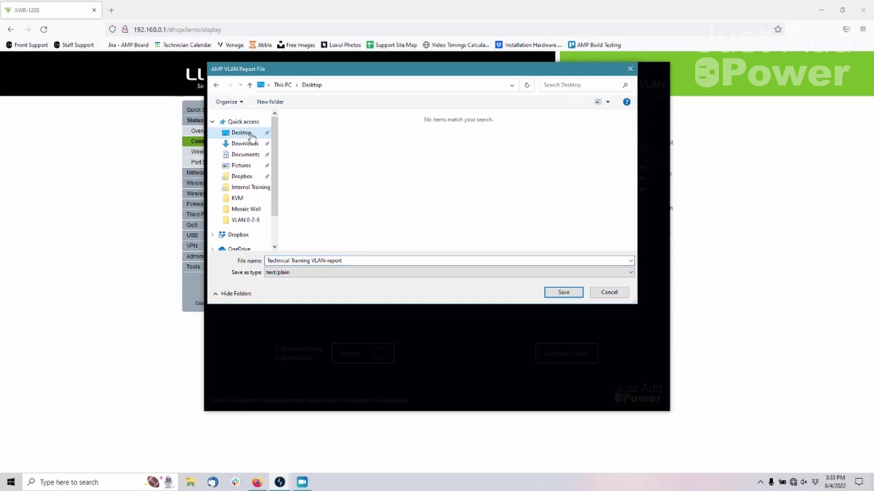
{"action": "left_click", "coordinate": [562, 292]}
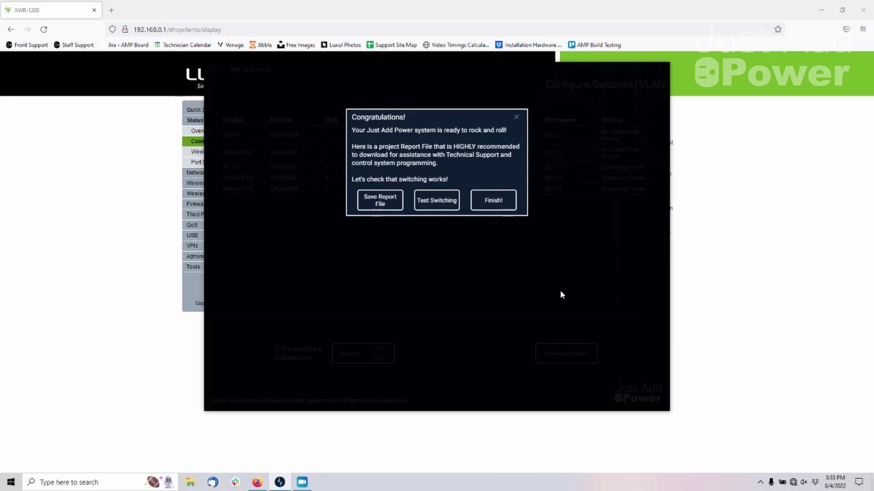
{"action": "left_click", "coordinate": [483, 205]}
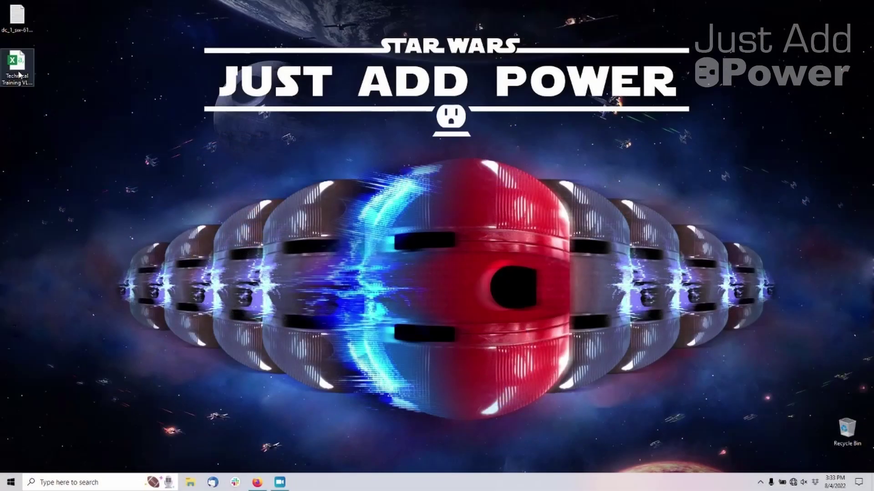
Step: Open the Technical Training VLAN-report workbook from the desktop and AutoFit every column
{"action": "left_click", "coordinate": [6, 67]}
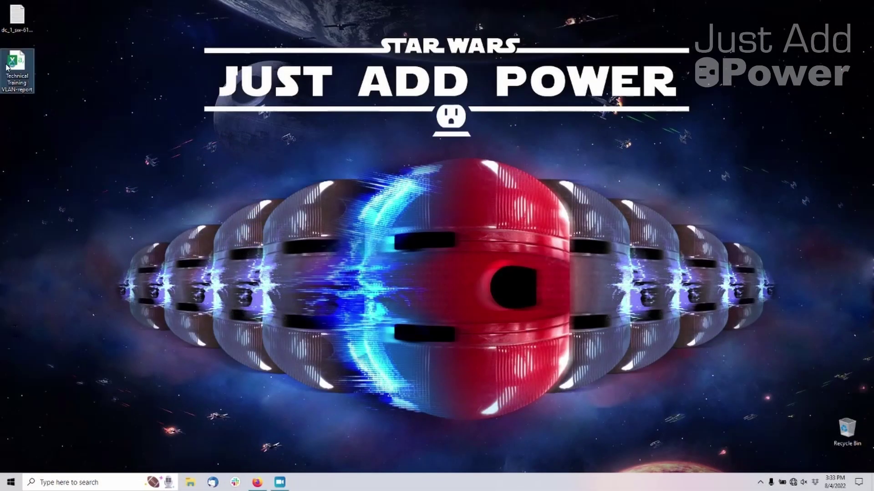
{"action": "double_click", "coordinate": [7, 67]}
{"action": "left_click", "coordinate": [3, 102]}
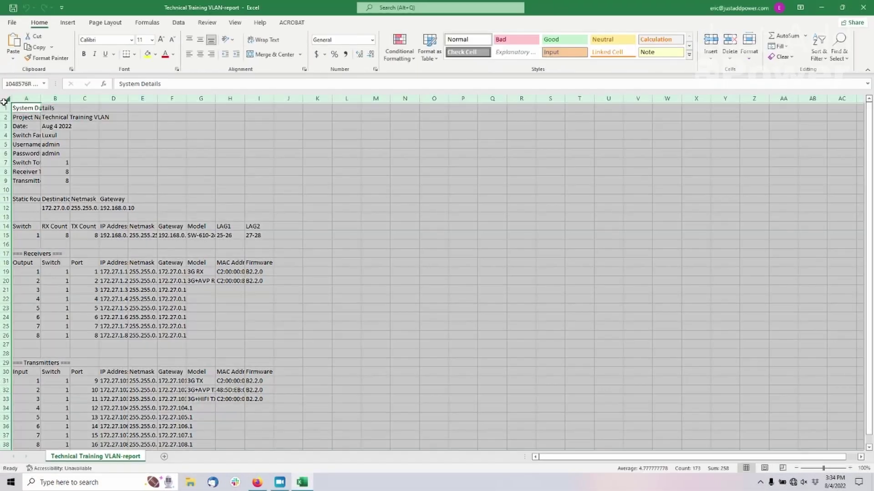
{"action": "double_click", "coordinate": [41, 98]}
{"action": "left_click", "coordinate": [288, 206]}
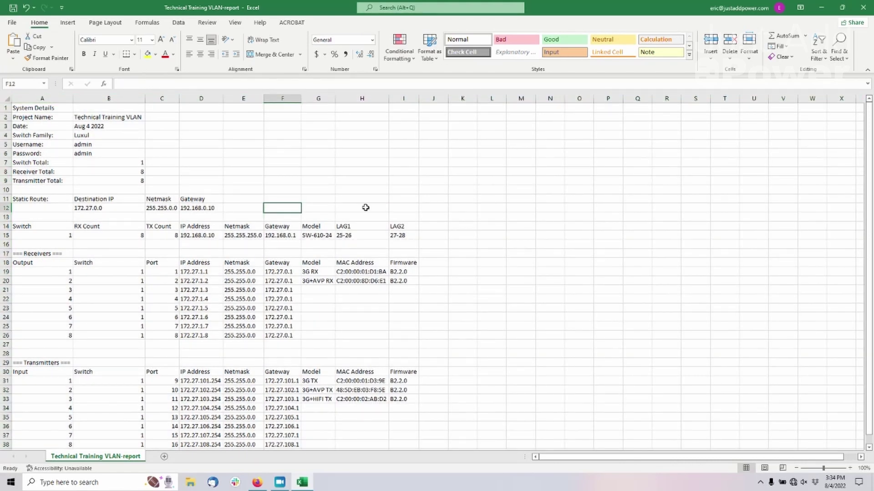
{"action": "left_click", "coordinate": [458, 215]}
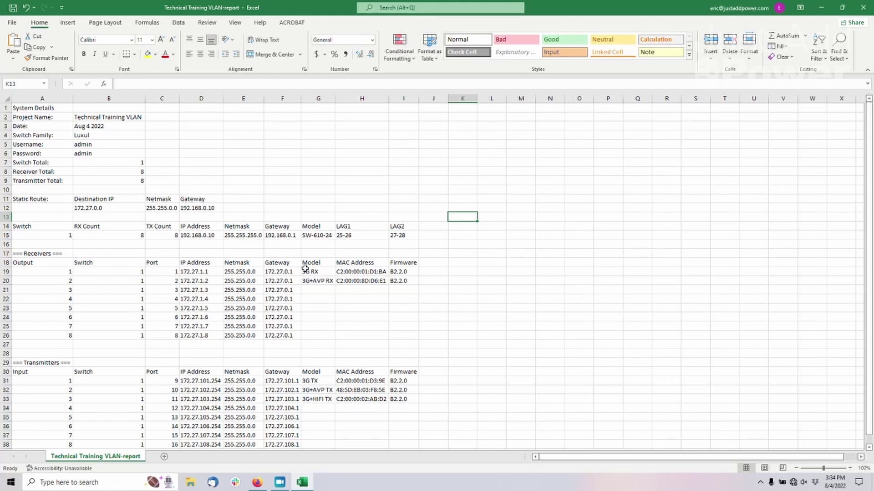
Step: Highlight the Receivers and Transmitters tables and their empty entries for unused outputs 3–8 and inputs 4–8
{"action": "left_click_drag", "start_coordinate": [39, 253], "coordinate": [407, 335]}
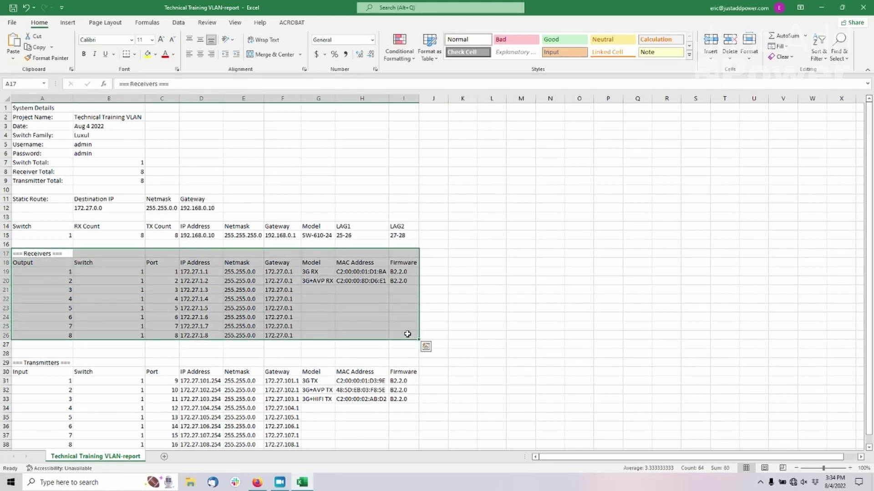
{"action": "left_click", "coordinate": [437, 296]}
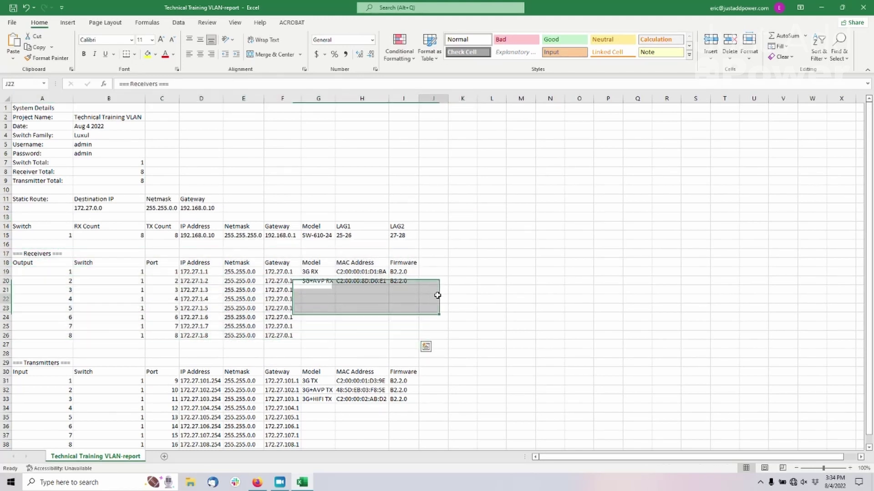
{"action": "left_click_drag", "start_coordinate": [322, 288], "coordinate": [401, 337]}
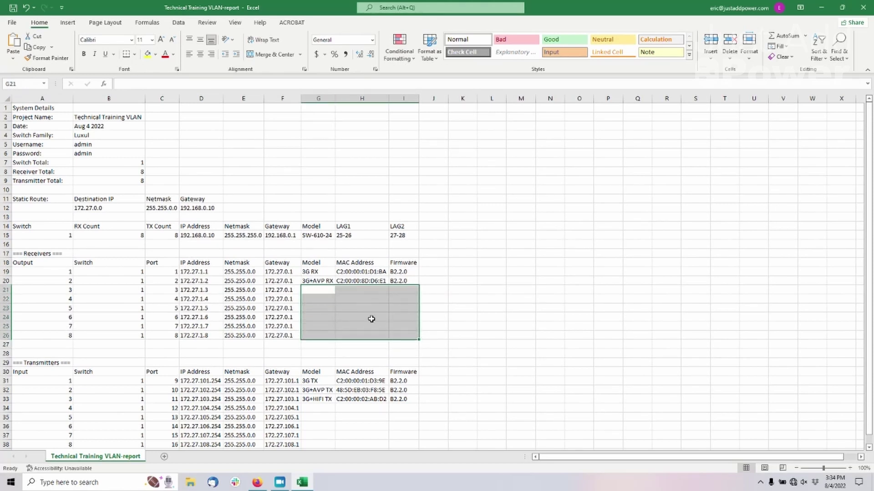
{"action": "left_click_drag", "start_coordinate": [320, 290], "coordinate": [405, 338]}
{"action": "scroll", "coordinate": [384, 310], "scroll_direction": "down", "scroll_amount": 4}
{"action": "left_click_drag", "start_coordinate": [54, 255], "coordinate": [400, 336]}
{"action": "left_click_drag", "start_coordinate": [321, 298], "coordinate": [404, 334]}
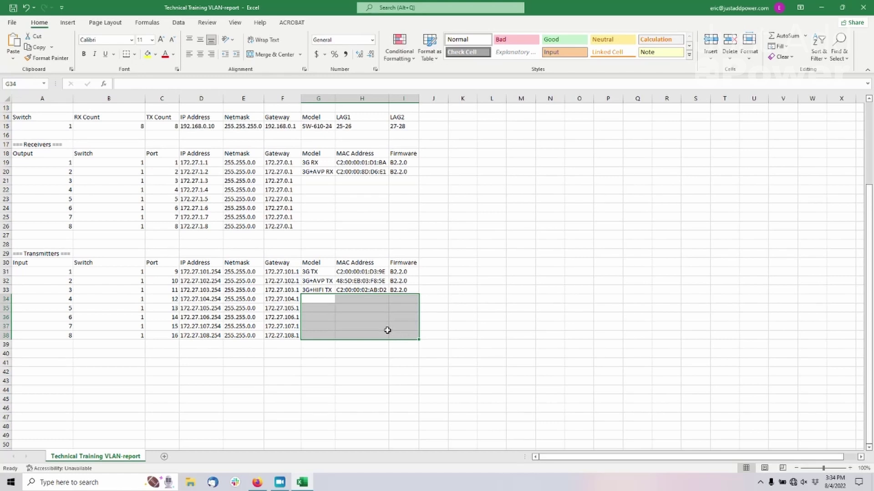
{"action": "scroll", "coordinate": [357, 332], "scroll_direction": "up", "scroll_amount": 4}
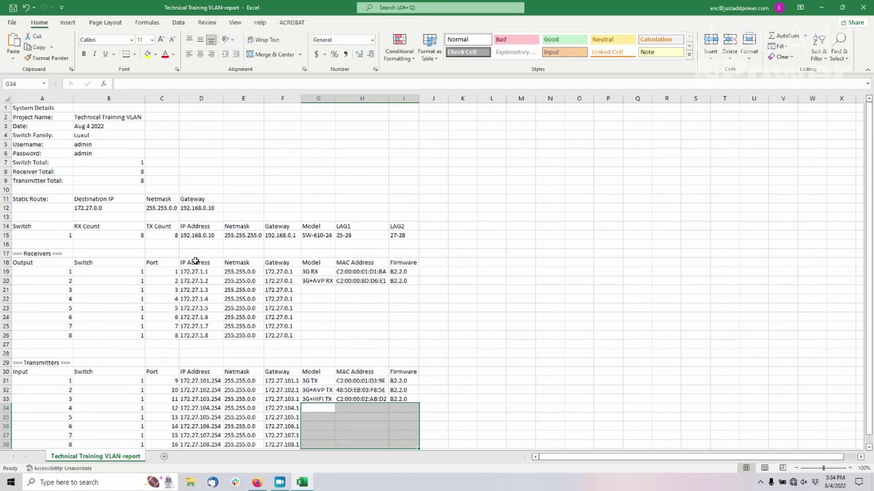
Step: Highlight the static route details in A11:D12: 172.27.0.0 via gateway 192.168.0.10
{"action": "left_click", "coordinate": [51, 201]}
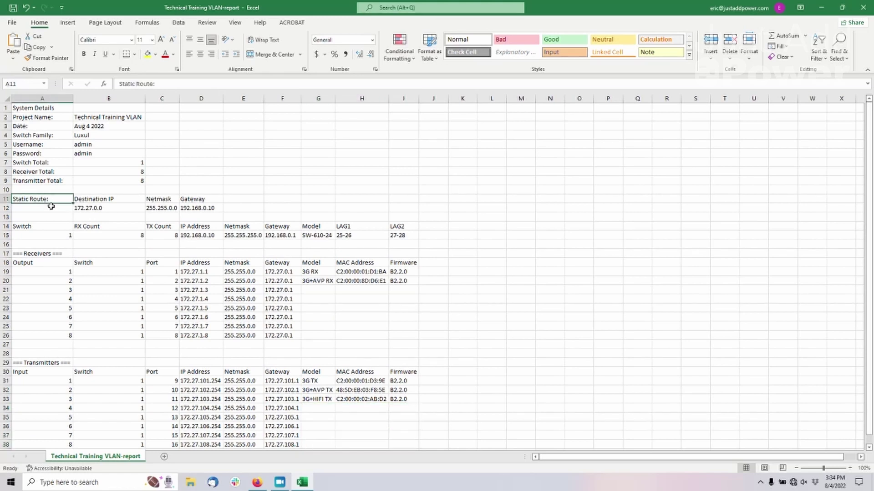
{"action": "left_click_drag", "start_coordinate": [53, 199], "coordinate": [200, 208]}
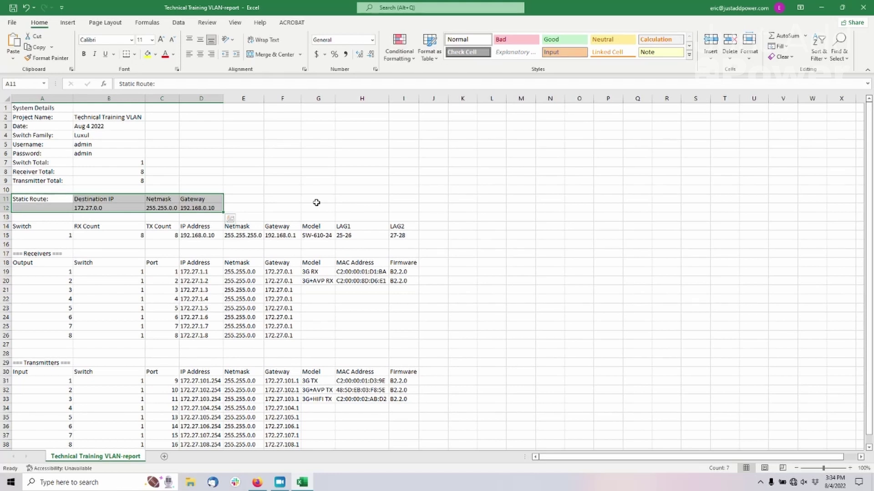
{"action": "left_click", "coordinate": [114, 210]}
{"action": "left_click", "coordinate": [52, 208]}
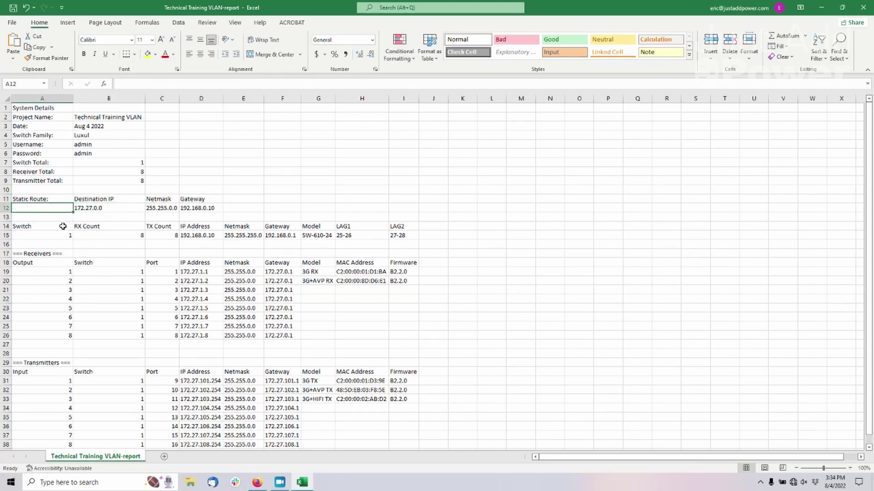
Step: In the Luxul router page, go to Network > Routing and focus the route Description field
{"action": "left_click", "coordinate": [258, 485]}
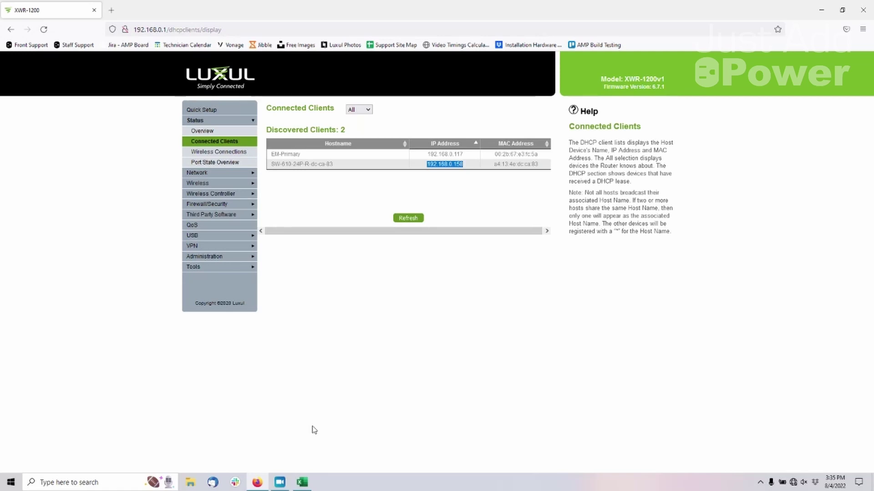
{"action": "left_click", "coordinate": [205, 121]}
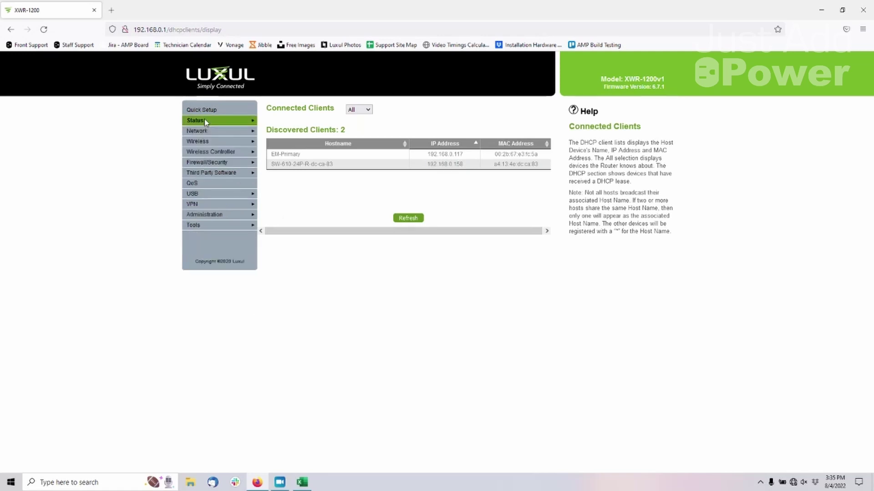
{"action": "left_click", "coordinate": [205, 131]}
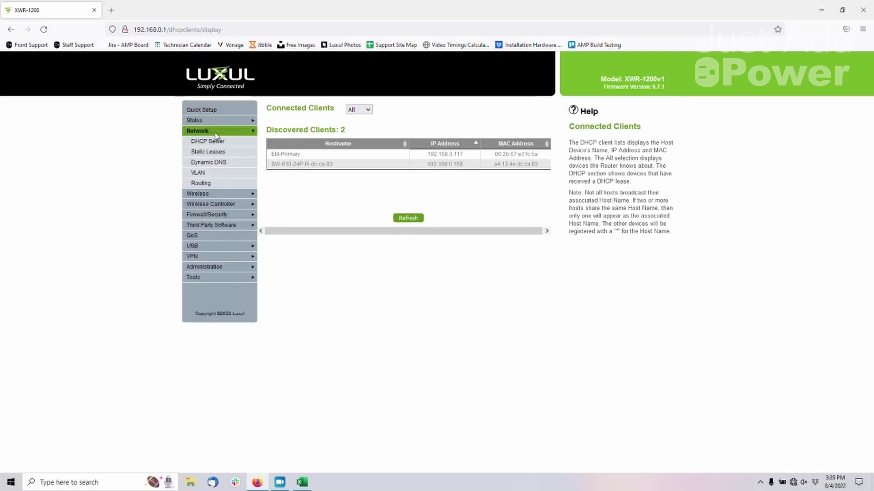
{"action": "left_click", "coordinate": [221, 183]}
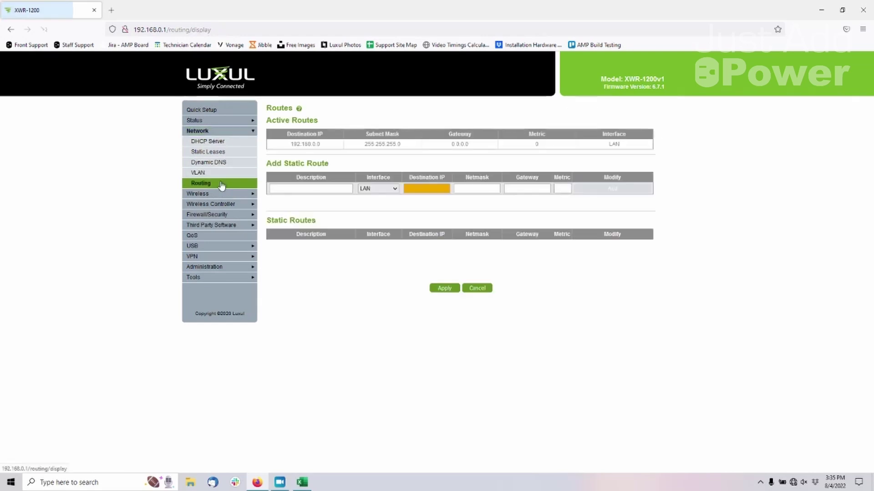
{"action": "left_click", "coordinate": [298, 190]}
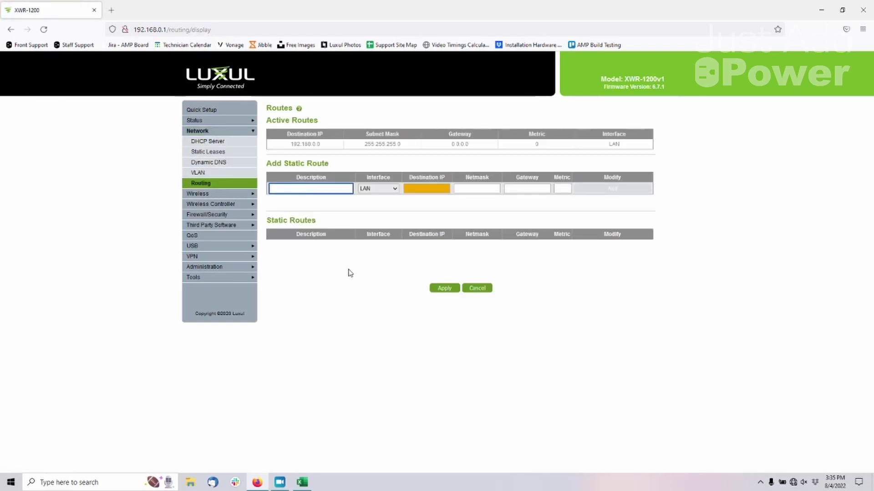
Step: Enter description JustAddPower and paste destination IP 172.27.0.0 from the report
{"action": "type", "text": "JustAddPower"}
{"action": "key", "text": "Tab"}
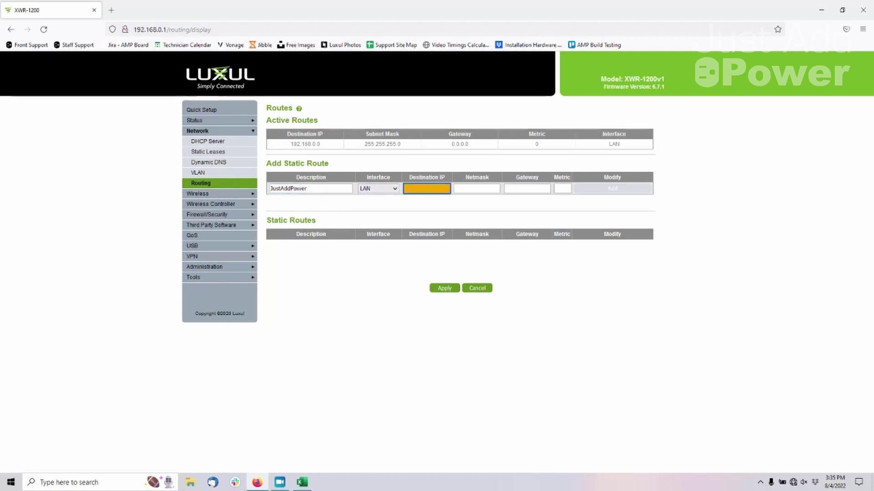
{"action": "left_click", "coordinate": [303, 484]}
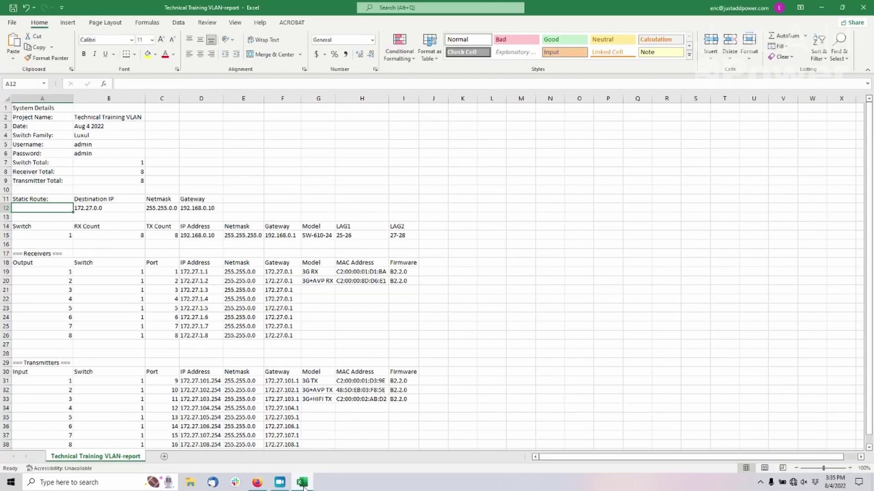
{"action": "right_click", "coordinate": [121, 210]}
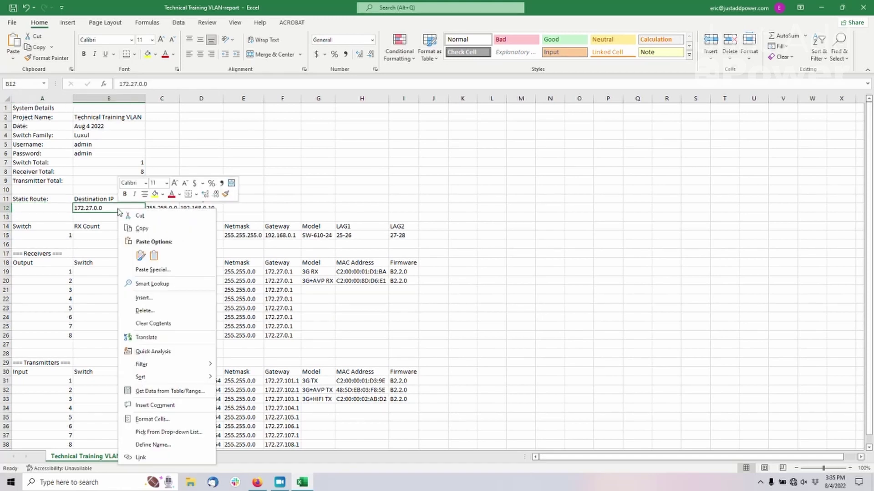
{"action": "left_click", "coordinate": [141, 229]}
{"action": "key", "text": "alt+Tab"}
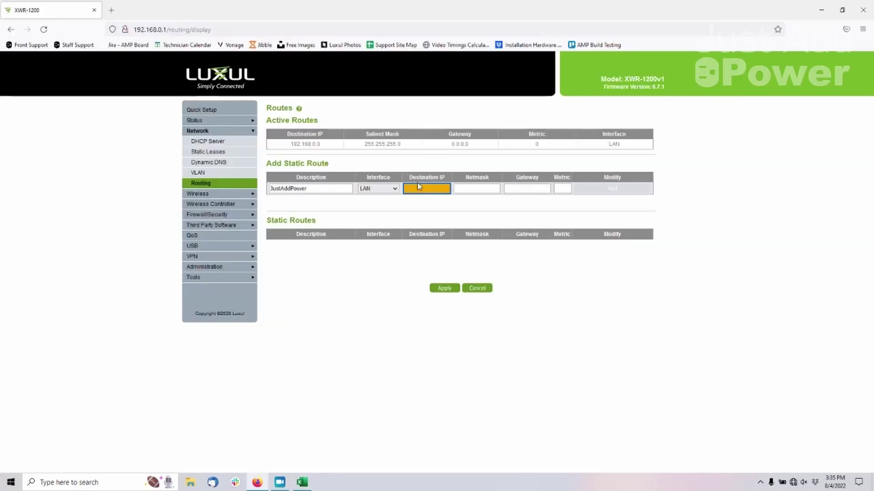
{"action": "right_click", "coordinate": [415, 187]}
{"action": "left_click", "coordinate": [460, 253]}
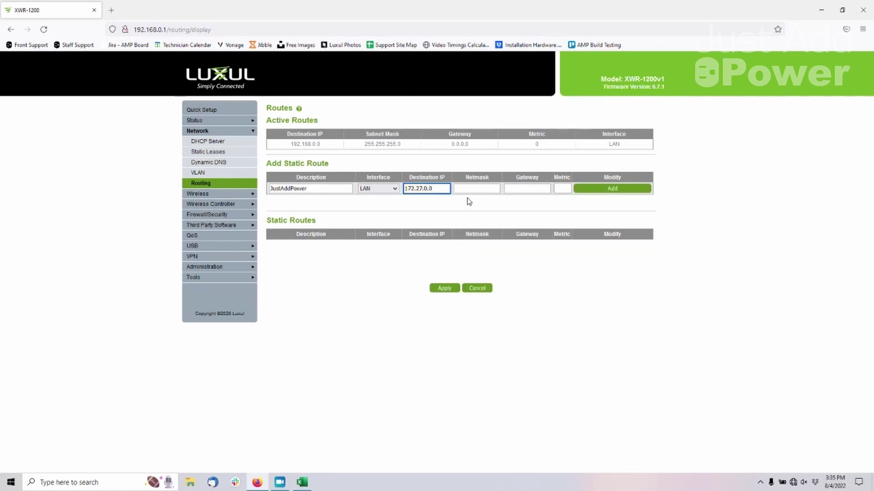
Step: Copy netmask 255.255.0.0 from the report into the route's Netmask field
{"action": "key", "text": "alt+Tab"}
{"action": "right_click", "coordinate": [171, 208]}
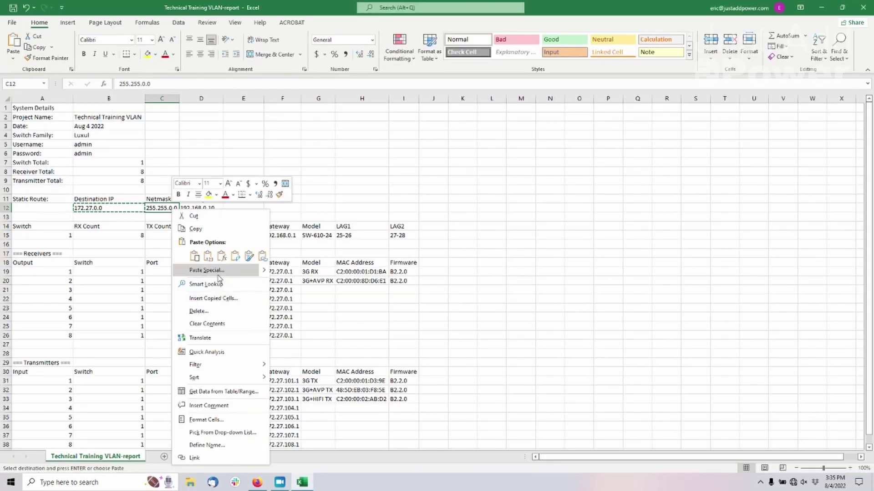
{"action": "left_click", "coordinate": [211, 226]}
{"action": "key", "text": "alt+Tab"}
{"action": "right_click", "coordinate": [480, 190]}
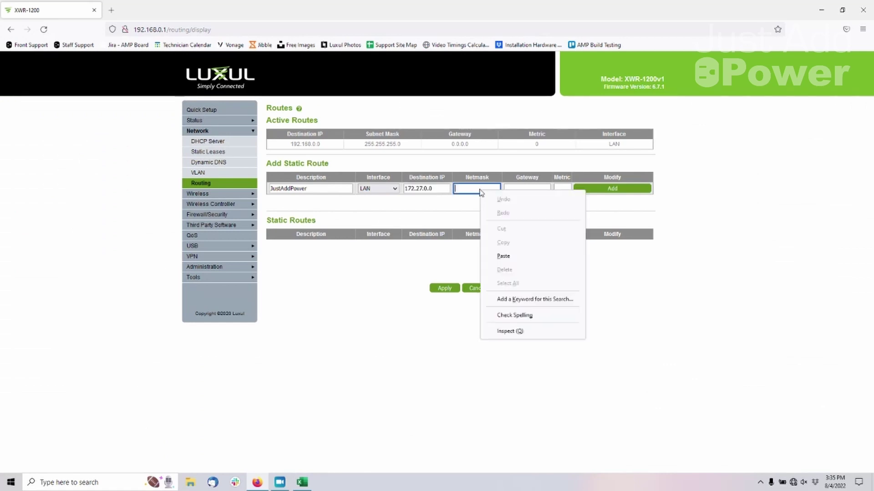
{"action": "left_click", "coordinate": [514, 256]}
Step: Paste gateway 192.168.0.10, set metric 1, and add the route
{"action": "key", "text": "alt+Tab"}
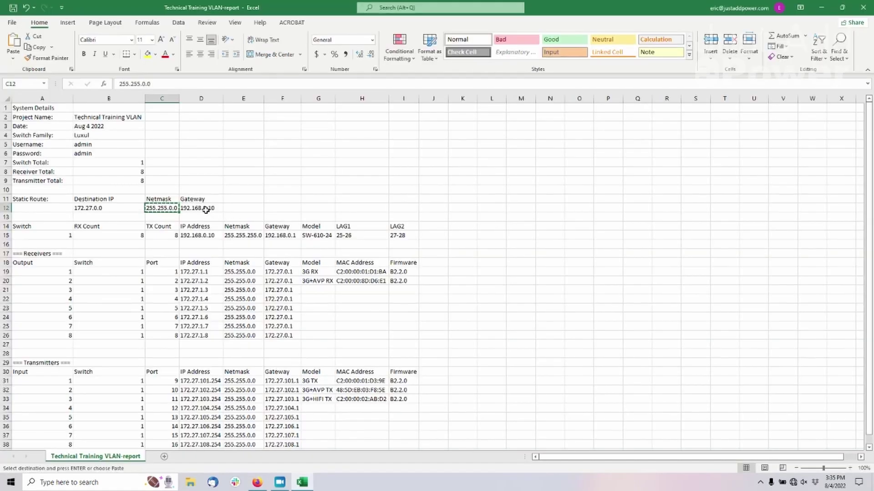
{"action": "right_click", "coordinate": [206, 210]}
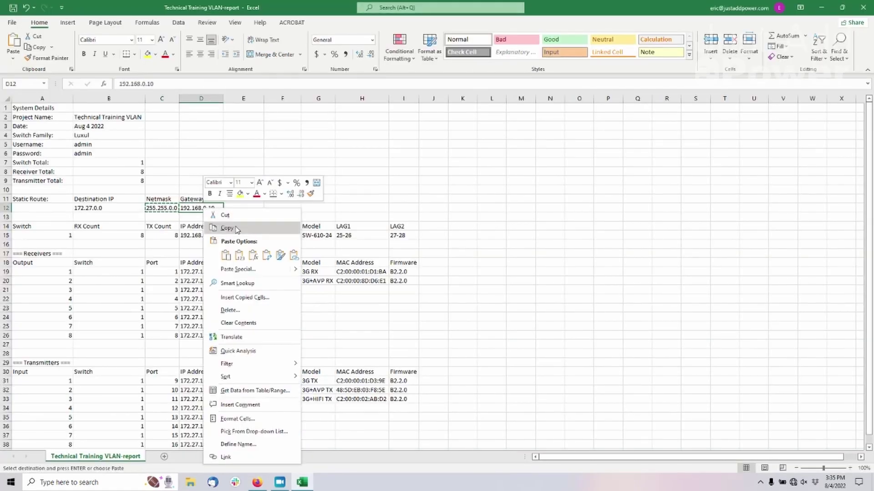
{"action": "left_click", "coordinate": [237, 229]}
{"action": "key", "text": "alt+Tab"}
{"action": "left_click", "coordinate": [528, 189]}
{"action": "right_click", "coordinate": [533, 192]}
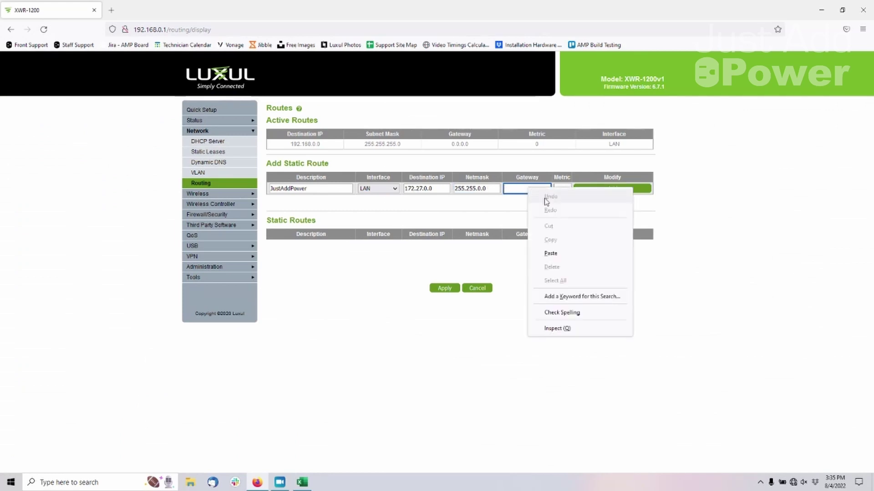
{"action": "left_click", "coordinate": [550, 253]}
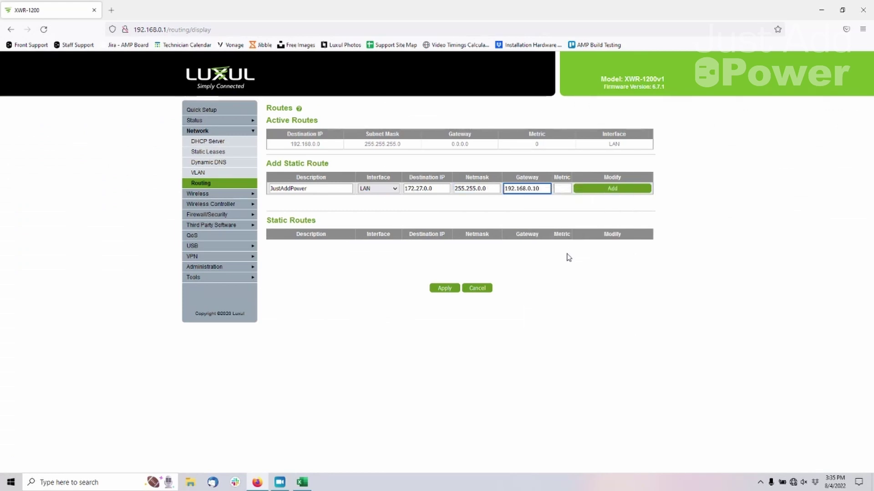
{"action": "left_click", "coordinate": [562, 189]}
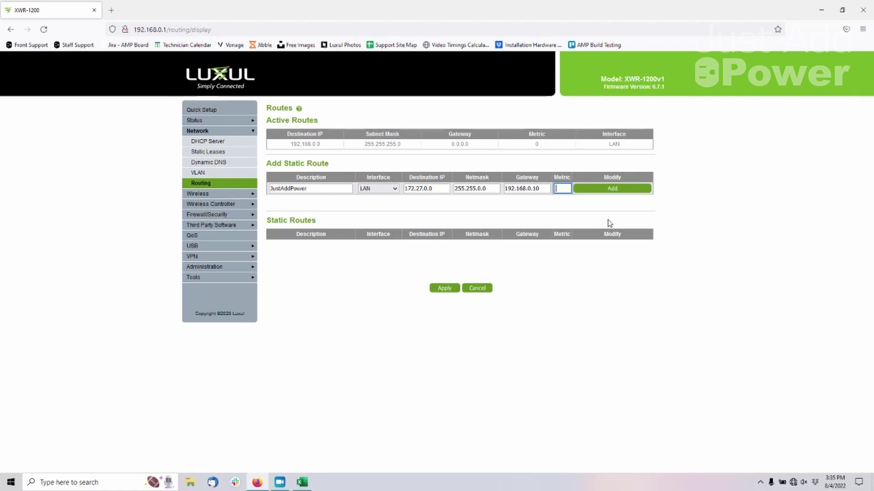
{"action": "type", "text": "1"}
{"action": "left_click", "coordinate": [608, 188]}
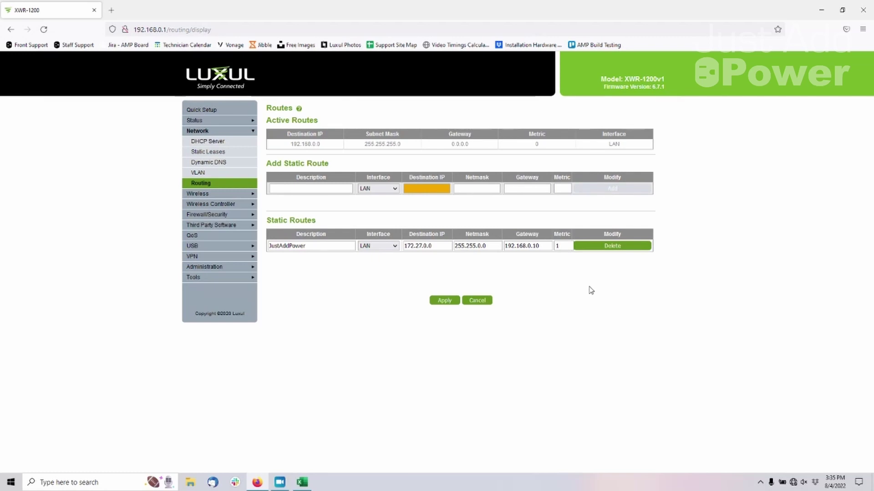
Step: Apply the JustAddPower route, highlight the new 172.27.0.0 active route, and minimise the browser
{"action": "left_click", "coordinate": [449, 303]}
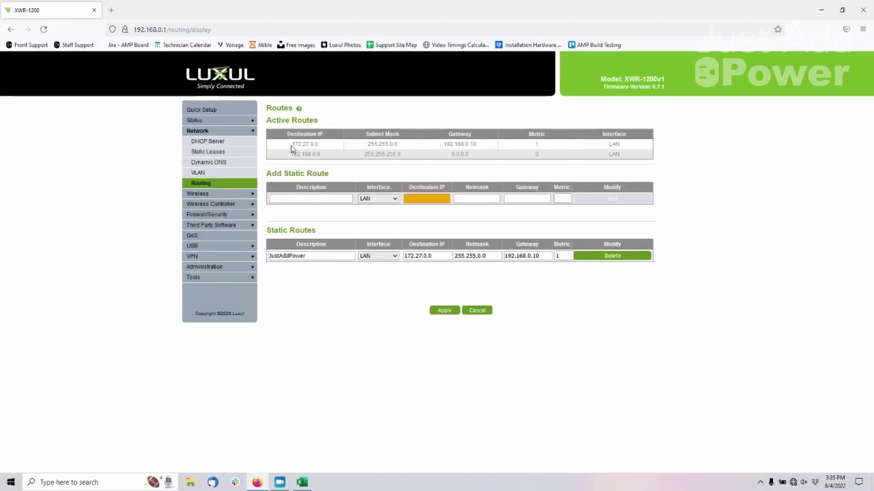
{"action": "left_click_drag", "start_coordinate": [291, 144], "coordinate": [632, 145]}
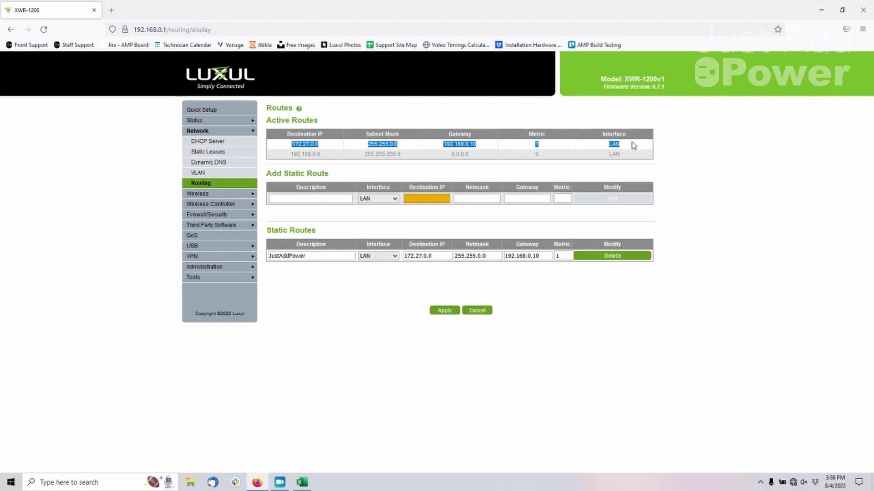
{"action": "left_click", "coordinate": [327, 172]}
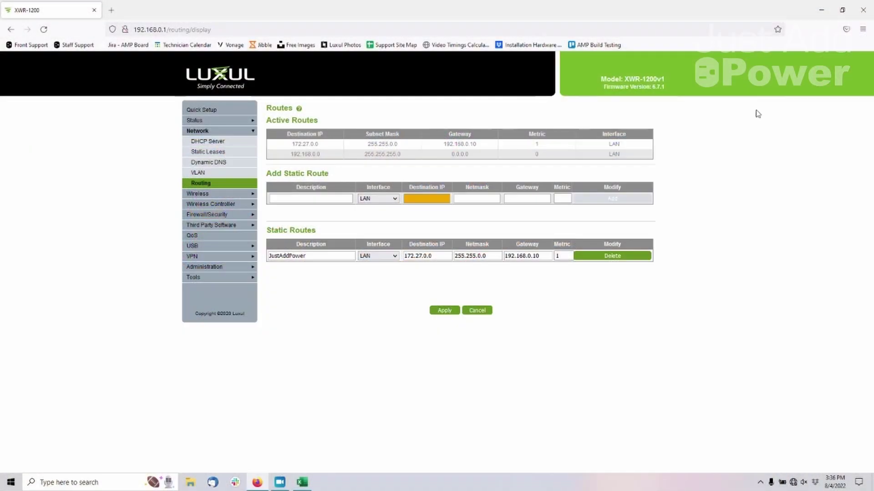
{"action": "left_click", "coordinate": [821, 10]}
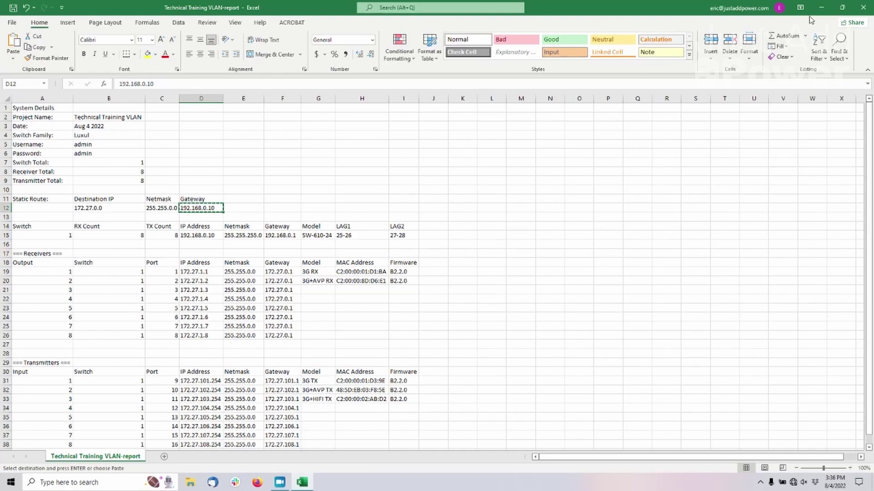
Step: Minimise Excel, relaunch AMP, and choose VLAN then Connect to reach Test Switching and Read System
{"action": "left_click", "coordinate": [822, 11]}
{"action": "key", "text": "super"}
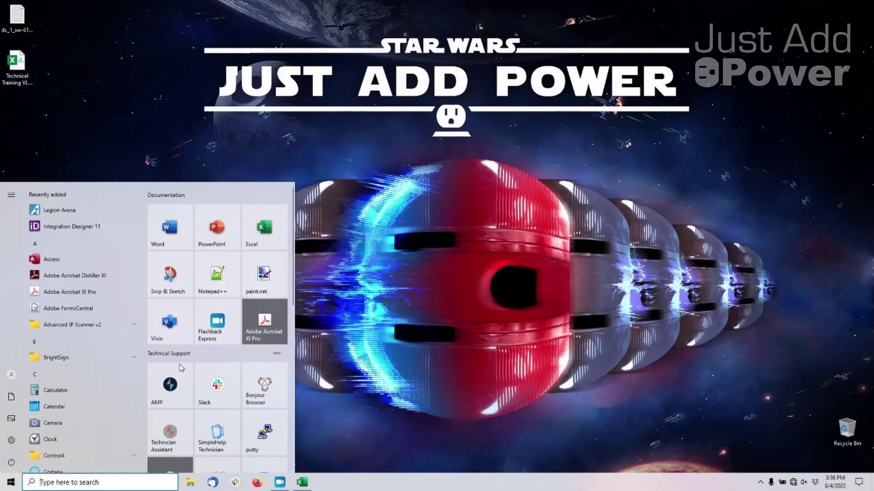
{"action": "key", "text": "Escape"}
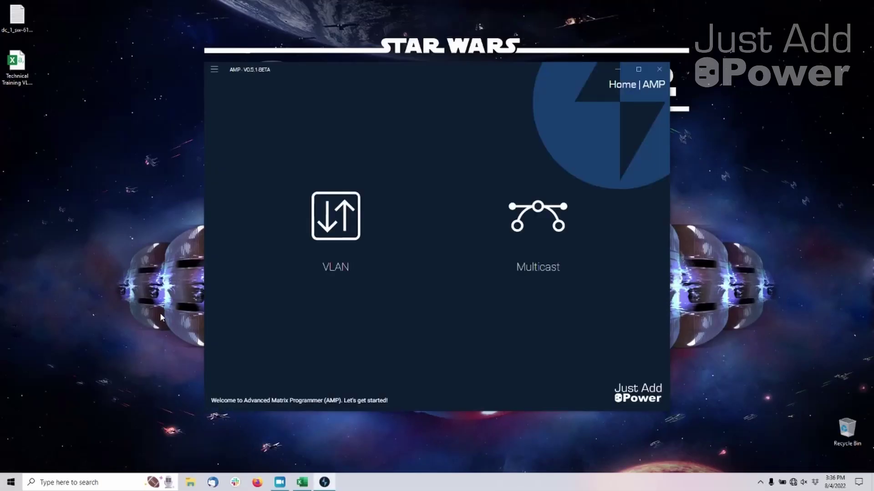
{"action": "left_click", "coordinate": [364, 206]}
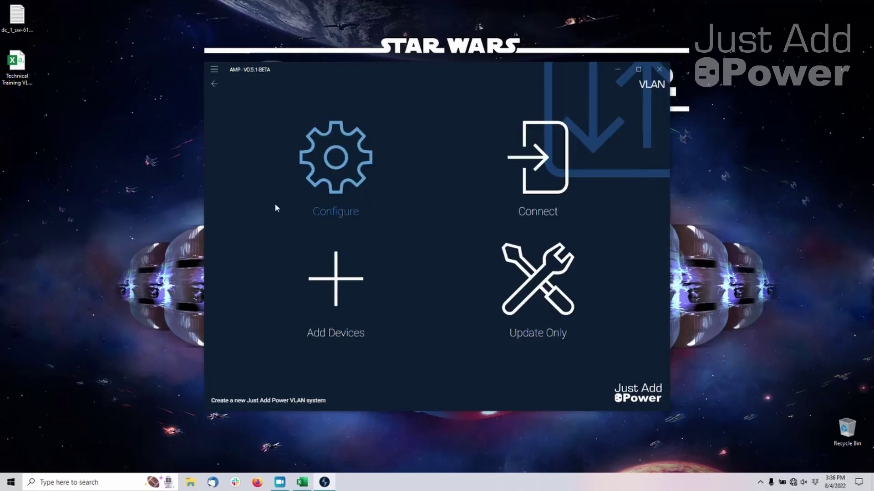
{"action": "left_click", "coordinate": [564, 171]}
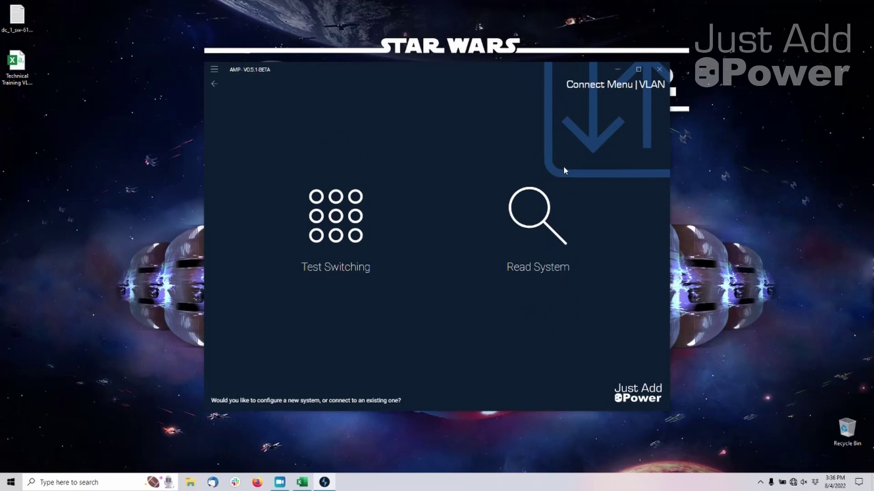
Step: Start a switching test and copy receiver 1's IP 172.27.1.1 from the Excel VLAN report
{"action": "left_click", "coordinate": [349, 200]}
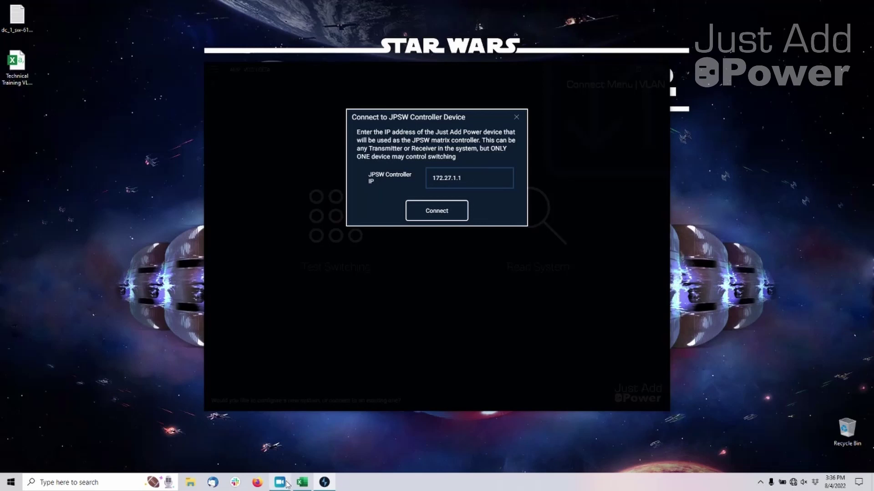
{"action": "left_click", "coordinate": [300, 484]}
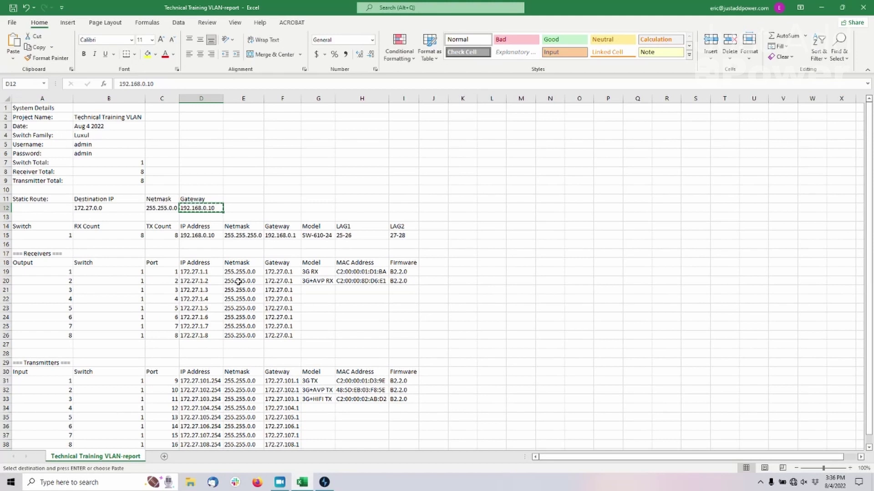
{"action": "left_click", "coordinate": [221, 273]}
{"action": "right_click", "coordinate": [214, 273]}
{"action": "left_click", "coordinate": [245, 35]}
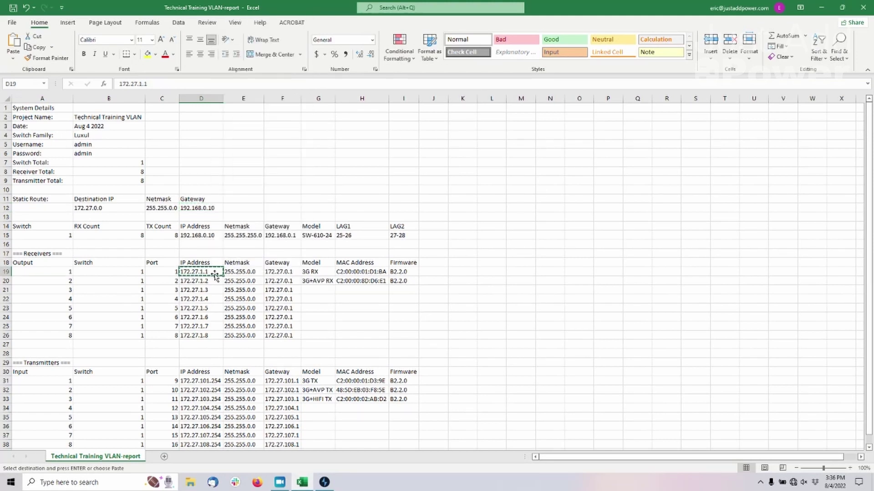
Step: Enter 172.27.1.1 as the JPSW Controller IP and connect to it
{"action": "left_click", "coordinate": [324, 483]}
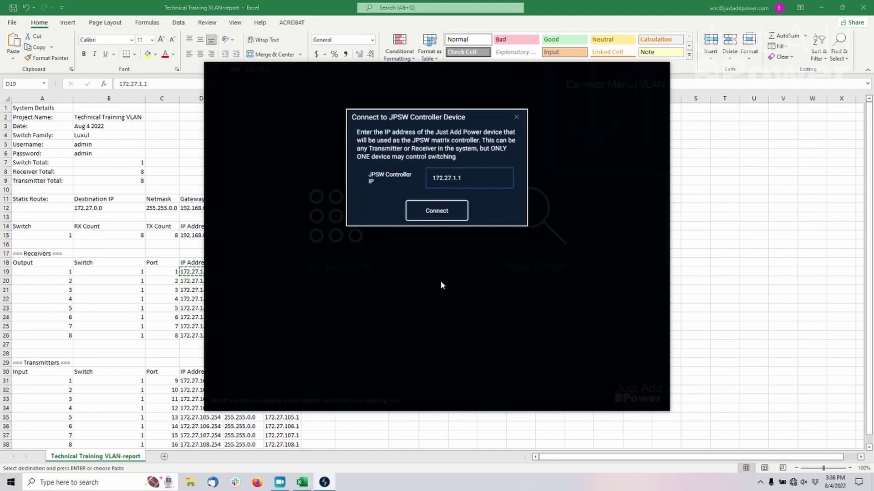
{"action": "left_click", "coordinate": [475, 177]}
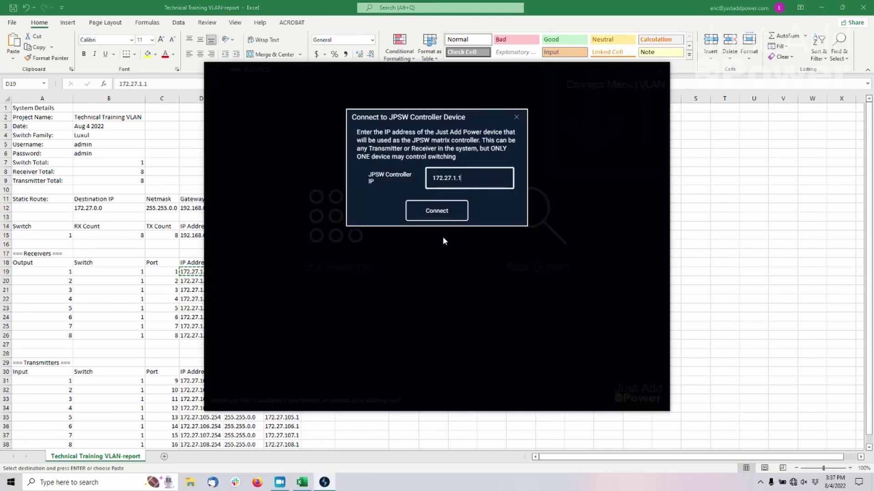
{"action": "left_click", "coordinate": [446, 210]}
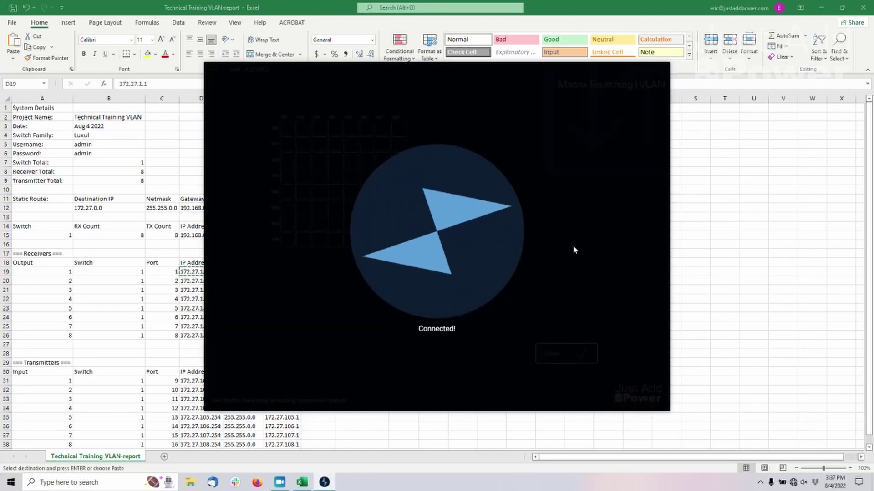